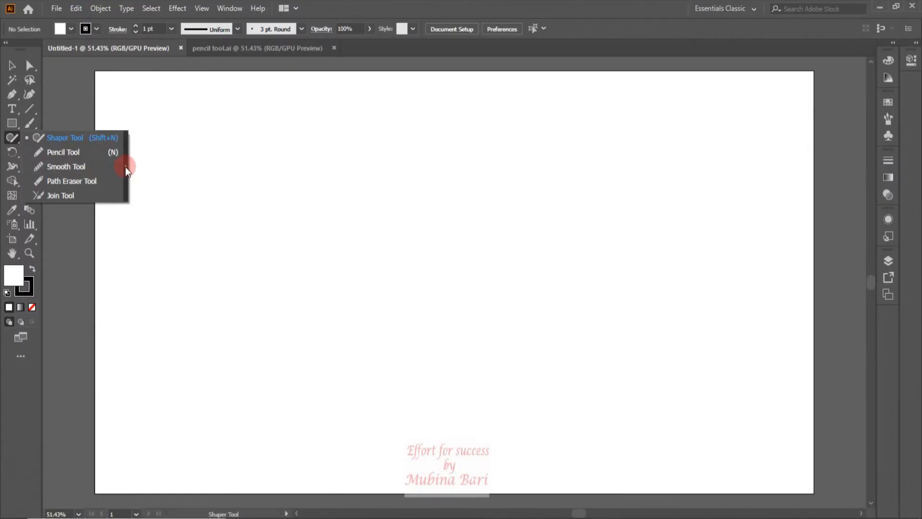
Detach the Shaper and Pencil tool group as a floating palette and place it near the artboard's upper-left corner.
{"action": "left_click", "coordinate": [124, 168]}
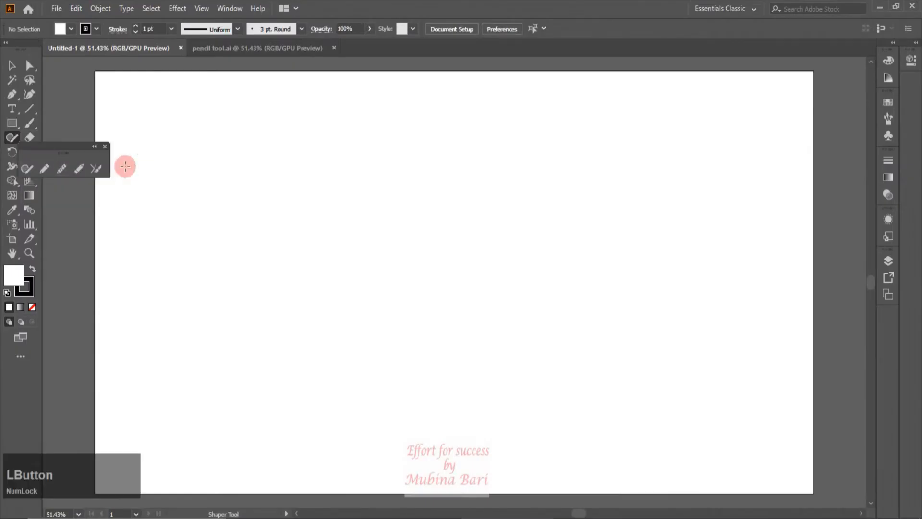
{"action": "left_click_drag", "start_coordinate": [66, 144], "coordinate": [153, 83]}
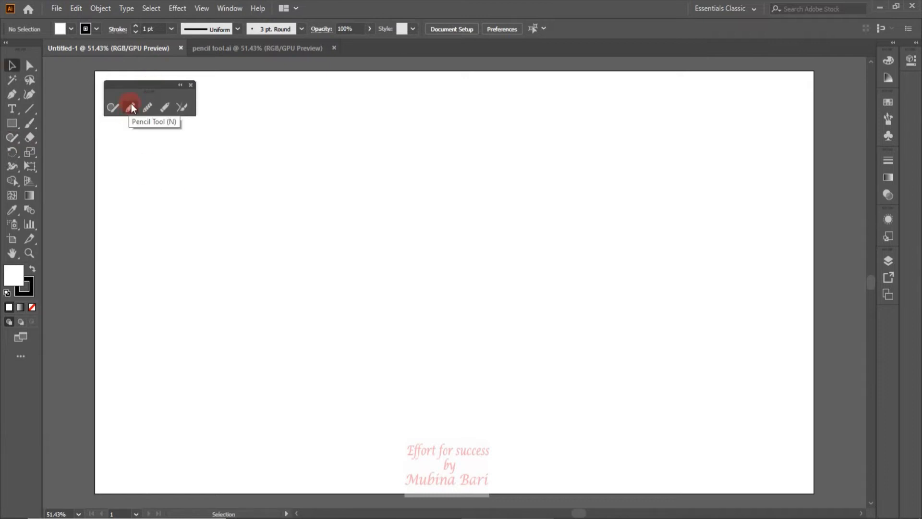
Draw several freehand curves across the artboard with the Pencil tool and delete them all.
{"action": "left_click", "coordinate": [131, 105]}
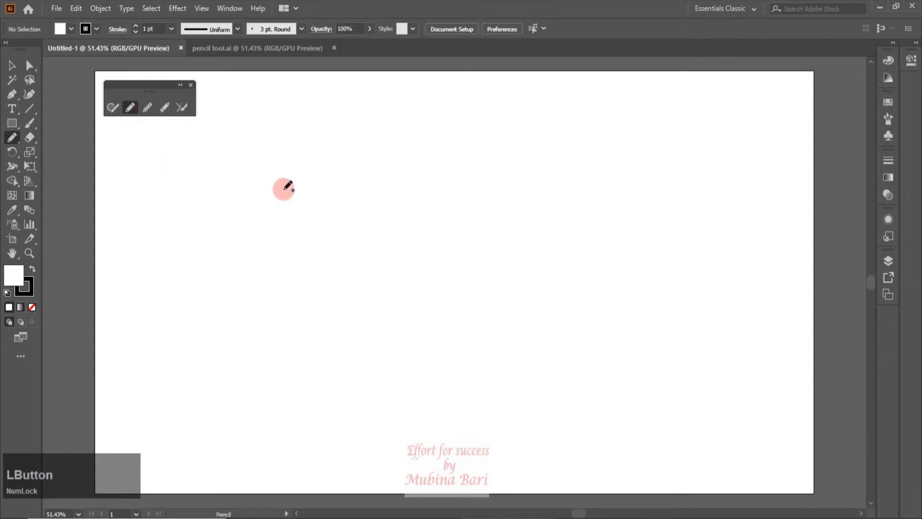
{"action": "mouse_move", "coordinate": [219, 238]}
{"action": "left_mouse_down"}
{"action": "mouse_move", "coordinate": [244, 212]}
{"action": "mouse_move", "coordinate": [286, 221]}
{"action": "mouse_move", "coordinate": [295, 292]}
{"action": "mouse_move", "coordinate": [365, 315]}
{"action": "mouse_move", "coordinate": [383, 262]}
{"action": "mouse_move", "coordinate": [358, 247]}
{"action": "mouse_move", "coordinate": [333, 260]}
{"action": "left_mouse_up"}
{"action": "mouse_move", "coordinate": [689, 197]}
{"action": "left_mouse_down"}
{"action": "mouse_move", "coordinate": [584, 219]}
{"action": "mouse_move", "coordinate": [449, 288]}
{"action": "left_mouse_up"}
{"action": "mouse_move", "coordinate": [442, 164]}
{"action": "left_mouse_down"}
{"action": "mouse_move", "coordinate": [717, 99]}
{"action": "mouse_move", "coordinate": [719, 188]}
{"action": "left_mouse_up"}
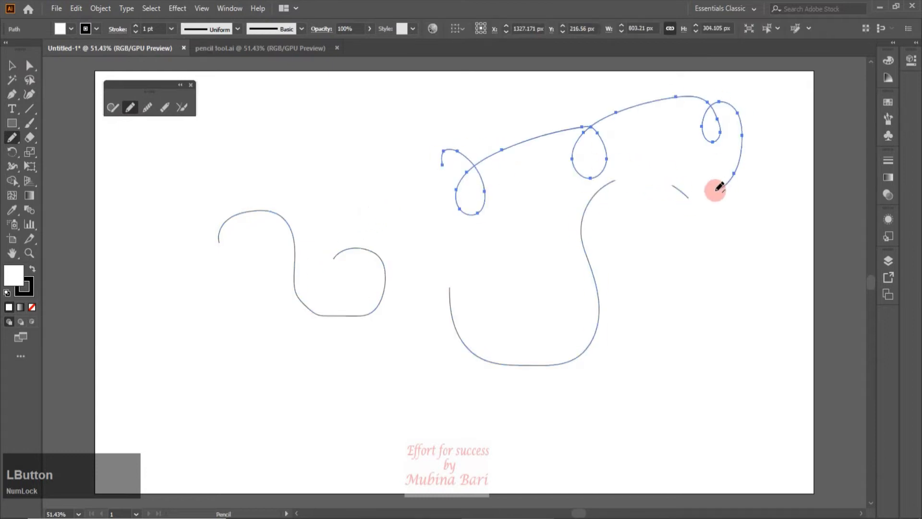
{"action": "key", "text": "ctrl+a"}
{"action": "key", "text": "Delete"}
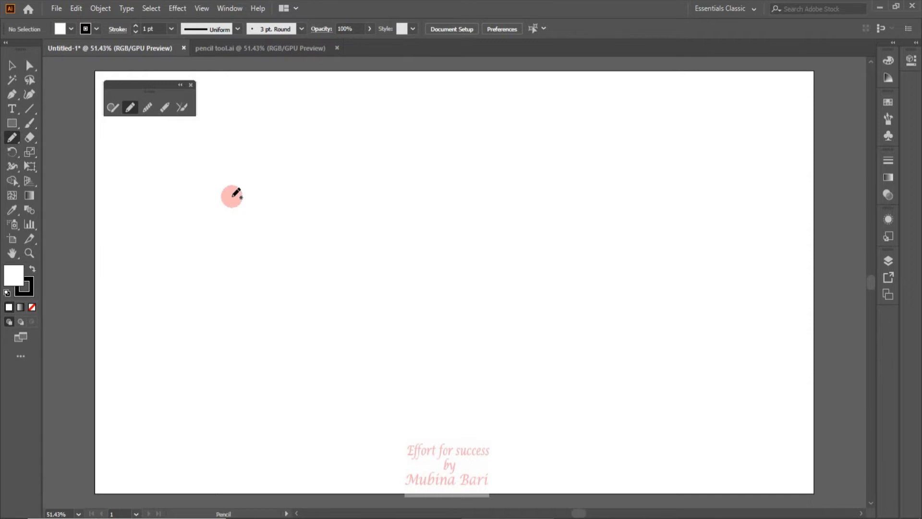
Set the Pencil tool's fidelity fully to Accurate and draw a looping path about 587 px wide and 185 px high.
{"action": "left_click", "coordinate": [129, 107]}
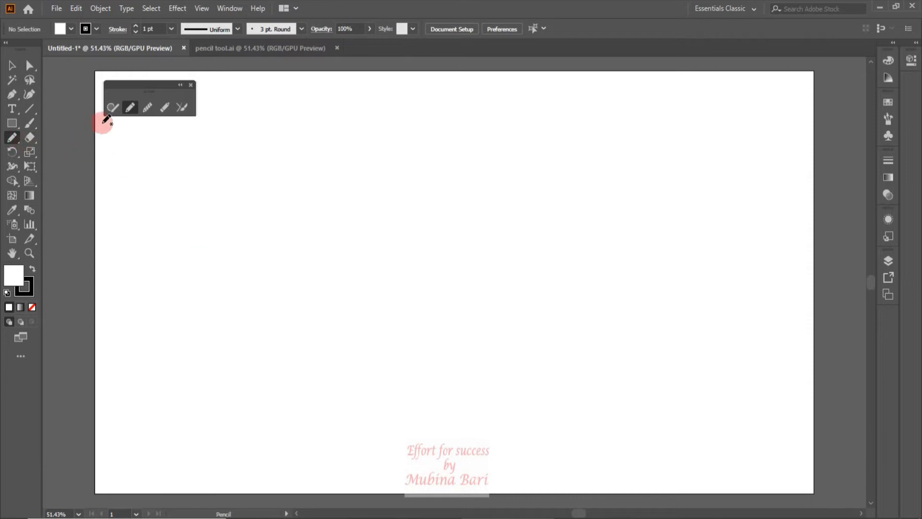
{"action": "double_click", "coordinate": [134, 111]}
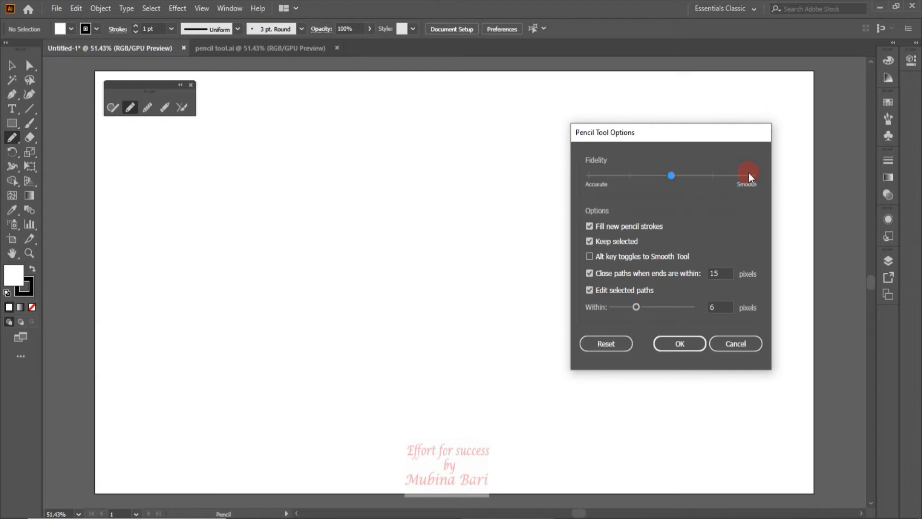
{"action": "left_click_drag", "start_coordinate": [674, 174], "coordinate": [589, 178]}
{"action": "left_click", "coordinate": [679, 344]}
{"action": "mouse_move", "coordinate": [233, 188]}
{"action": "left_mouse_down"}
{"action": "mouse_move", "coordinate": [249, 162]}
{"action": "mouse_move", "coordinate": [287, 182]}
{"action": "mouse_move", "coordinate": [298, 212]}
{"action": "mouse_move", "coordinate": [277, 183]}
{"action": "mouse_move", "coordinate": [322, 149]}
{"action": "mouse_move", "coordinate": [346, 202]}
{"action": "mouse_move", "coordinate": [322, 171]}
{"action": "mouse_move", "coordinate": [382, 148]}
{"action": "mouse_move", "coordinate": [402, 203]}
{"action": "mouse_move", "coordinate": [400, 142]}
{"action": "mouse_move", "coordinate": [452, 171]}
{"action": "left_mouse_up"}
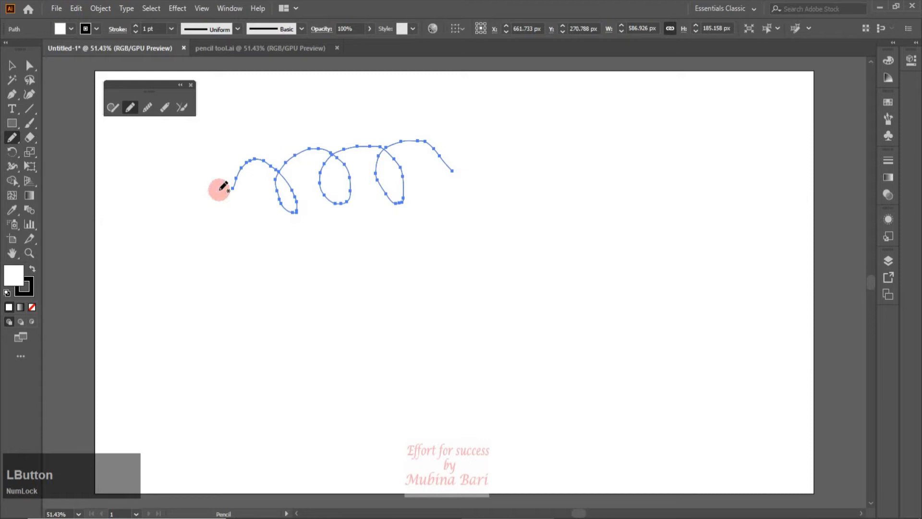
{"action": "left_click", "coordinate": [12, 65]}
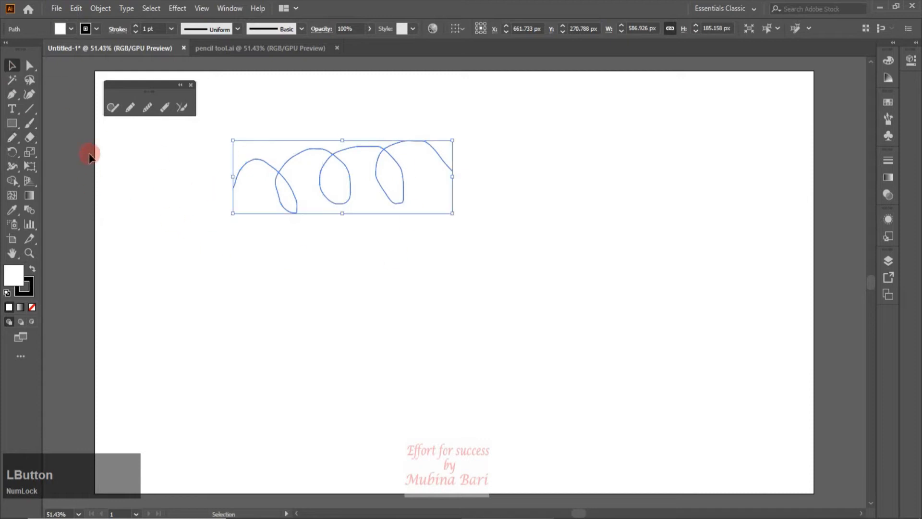
Set the Pencil tool's fidelity fully to Smooth.
{"action": "double_click", "coordinate": [130, 108]}
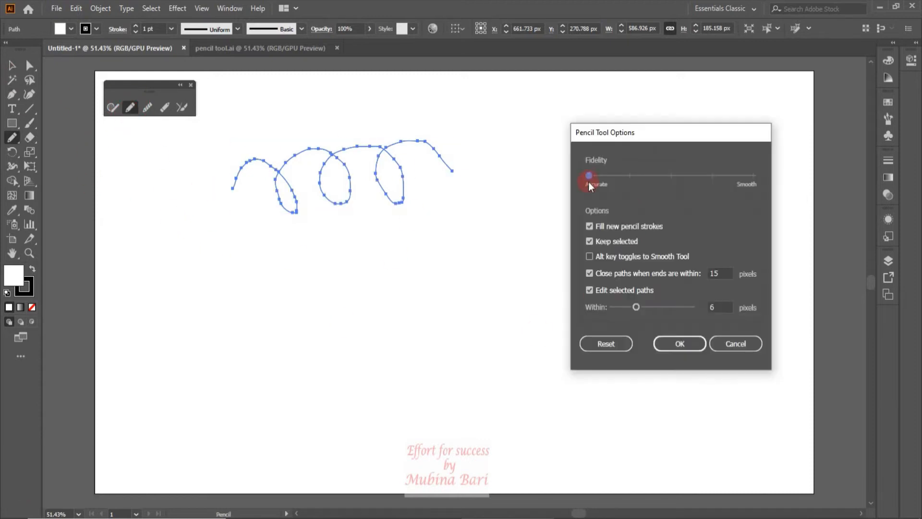
{"action": "left_click_drag", "start_coordinate": [589, 176], "coordinate": [604, 178]}
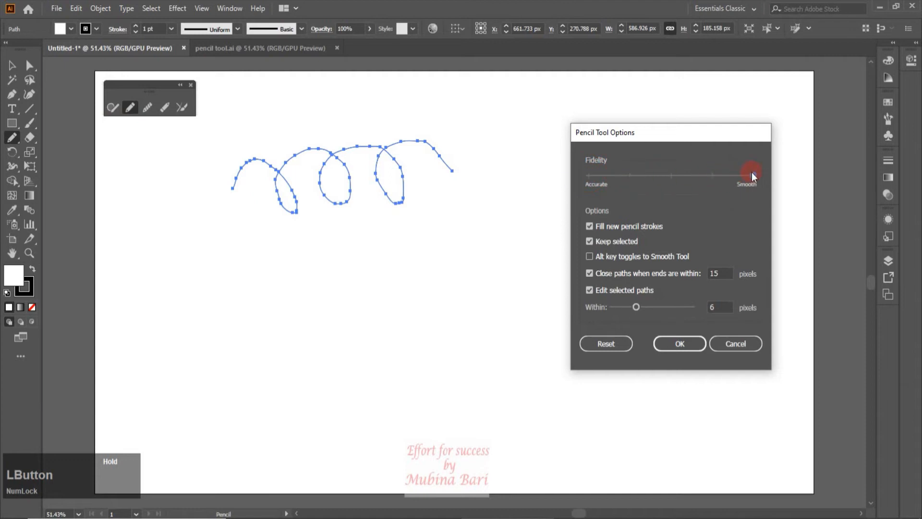
{"action": "left_click_drag", "start_coordinate": [752, 173], "coordinate": [750, 174]}
{"action": "left_click", "coordinate": [678, 344]}
Draw a longer looping path with the Pencil tool, rising to the right below the first one.
{"action": "mouse_move", "coordinate": [258, 308]}
{"action": "left_mouse_down"}
{"action": "mouse_move", "coordinate": [278, 295]}
{"action": "mouse_move", "coordinate": [307, 307]}
{"action": "mouse_move", "coordinate": [302, 335]}
{"action": "mouse_move", "coordinate": [281, 319]}
{"action": "mouse_move", "coordinate": [356, 283]}
{"action": "mouse_move", "coordinate": [376, 312]}
{"action": "mouse_move", "coordinate": [351, 326]}
{"action": "mouse_move", "coordinate": [360, 273]}
{"action": "mouse_move", "coordinate": [427, 290]}
{"action": "left_mouse_up"}
{"action": "mouse_move", "coordinate": [223, 325]}
{"action": "left_mouse_down"}
{"action": "mouse_move", "coordinate": [309, 298]}
{"action": "mouse_move", "coordinate": [389, 321]}
{"action": "mouse_move", "coordinate": [379, 269]}
{"action": "mouse_move", "coordinate": [423, 315]}
{"action": "mouse_move", "coordinate": [433, 255]}
{"action": "mouse_move", "coordinate": [465, 302]}
{"action": "mouse_move", "coordinate": [462, 251]}
{"action": "mouse_move", "coordinate": [518, 289]}
{"action": "mouse_move", "coordinate": [486, 255]}
{"action": "mouse_move", "coordinate": [554, 258]}
{"action": "mouse_move", "coordinate": [531, 264]}
{"action": "mouse_move", "coordinate": [566, 217]}
{"action": "mouse_move", "coordinate": [592, 250]}
{"action": "mouse_move", "coordinate": [581, 207]}
{"action": "mouse_move", "coordinate": [604, 201]}
{"action": "left_mouse_up"}
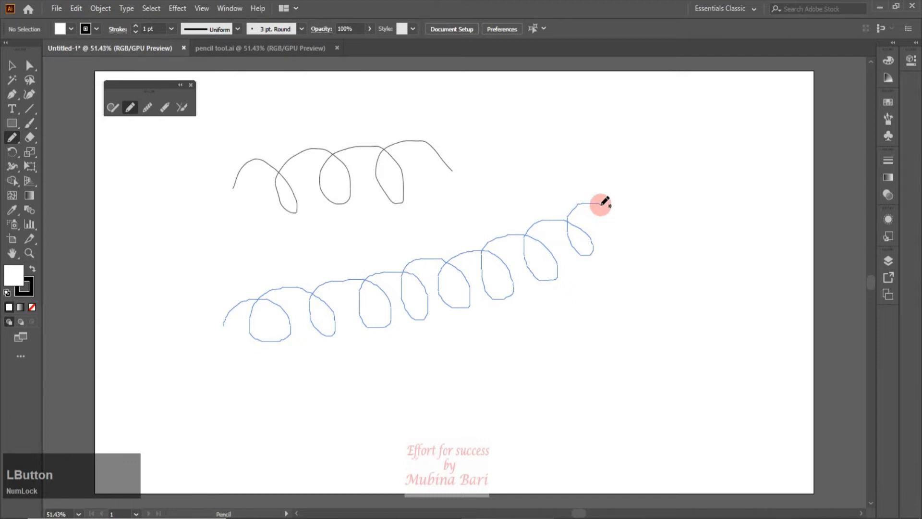
{"action": "left_click_drag", "start_coordinate": [601, 203], "coordinate": [602, 203]}
Set the stroke weight of both looping paths to 5 pt.
{"action": "left_click", "coordinate": [15, 66]}
{"action": "left_click", "coordinate": [251, 389]}
{"action": "left_click_drag", "start_coordinate": [217, 157], "coordinate": [361, 368]}
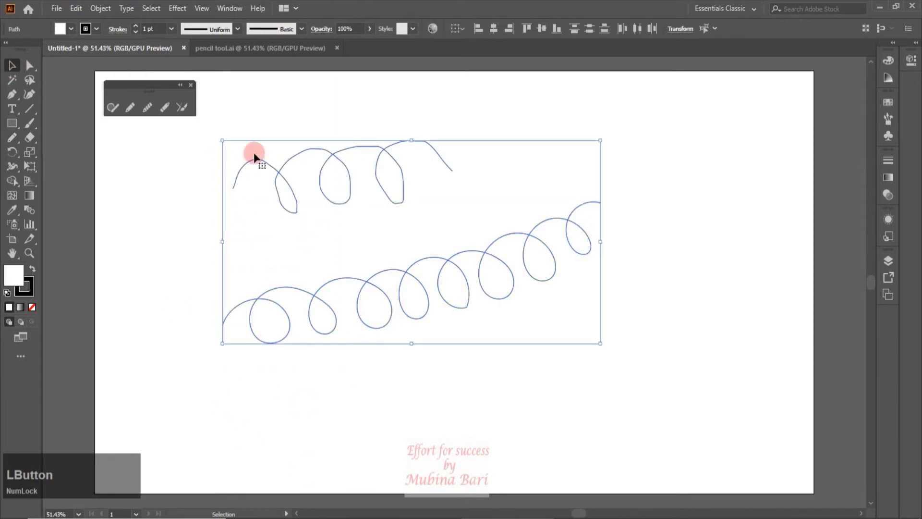
{"action": "left_click", "coordinate": [171, 30]}
{"action": "left_click", "coordinate": [189, 137]}
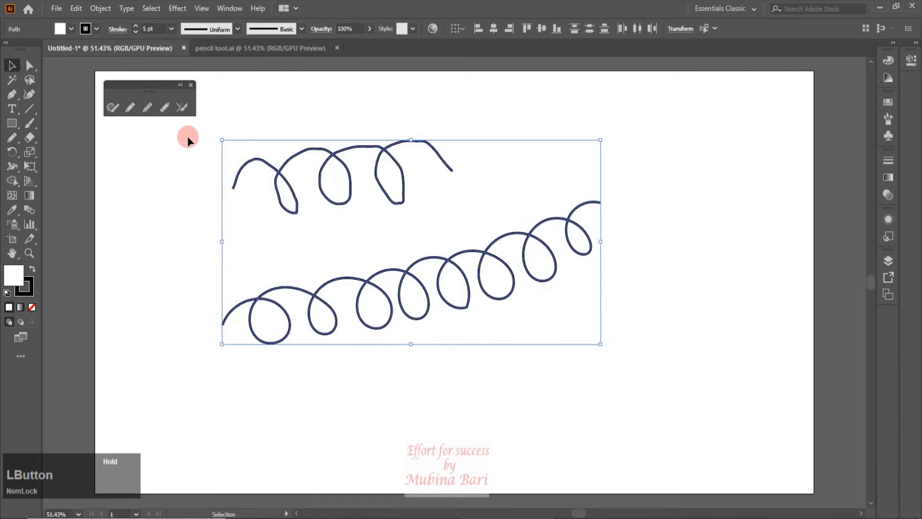
{"action": "left_click", "coordinate": [179, 257]}
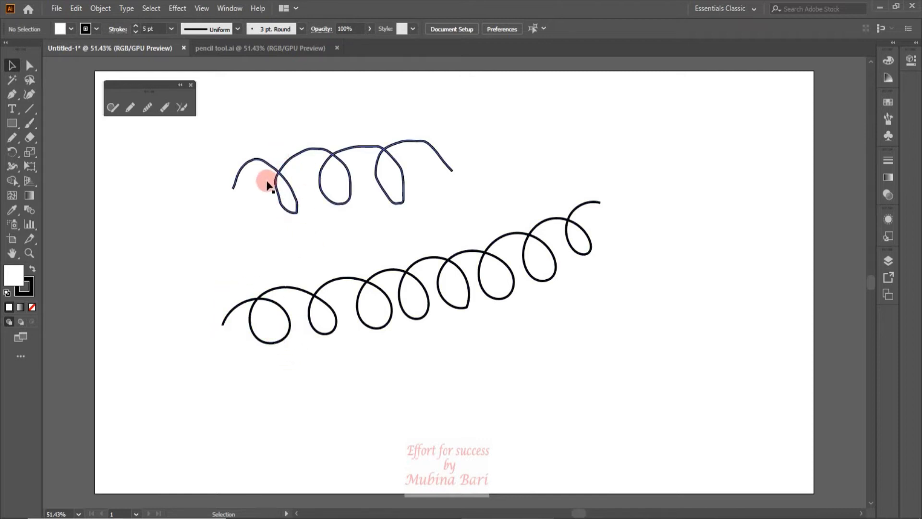
Delete both looping paths from the artboard.
{"action": "key", "text": "ctrl+a"}
{"action": "key", "text": "Delete"}
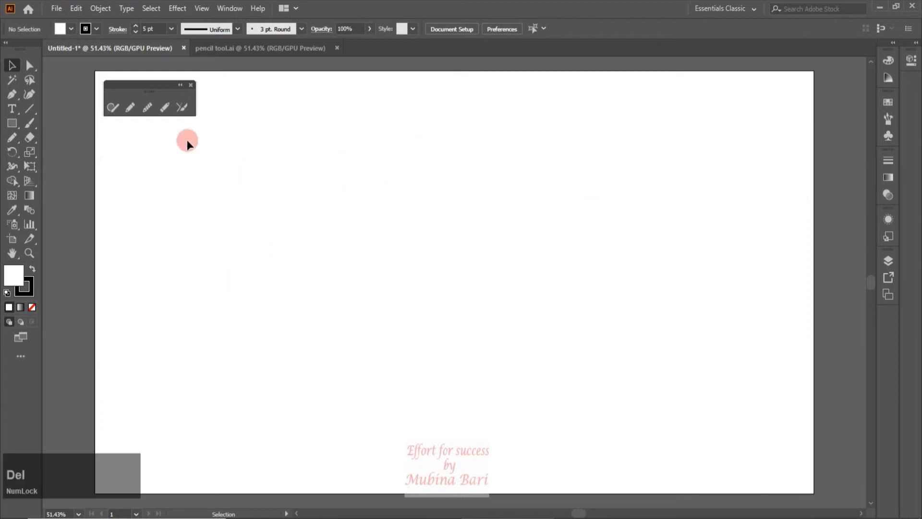
Turn off filling of new pencil strokes in the Pencil tool options.
{"action": "double_click", "coordinate": [130, 108]}
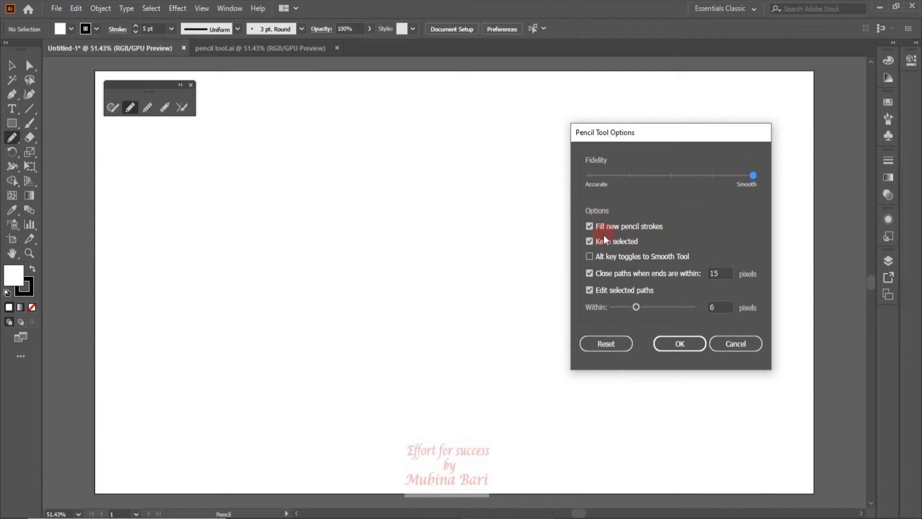
{"action": "left_click", "coordinate": [590, 226]}
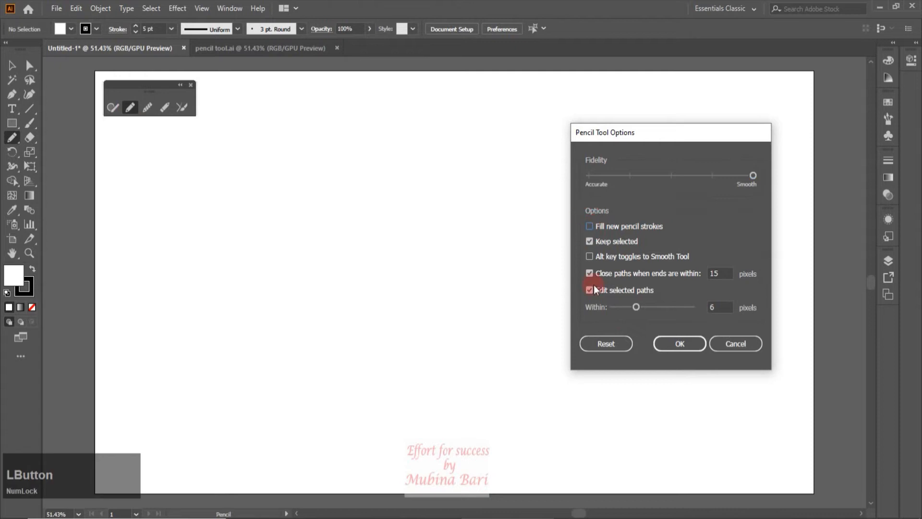
{"action": "left_click", "coordinate": [679, 344]}
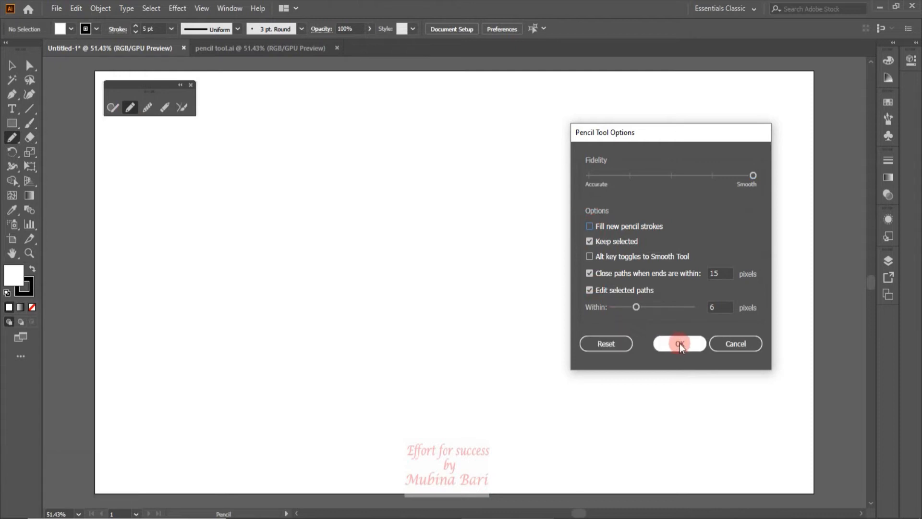
Set the fill colour to red and draw a closed rounded shape about 171 by 179 px with the Pencil tool.
{"action": "left_click", "coordinate": [68, 30]}
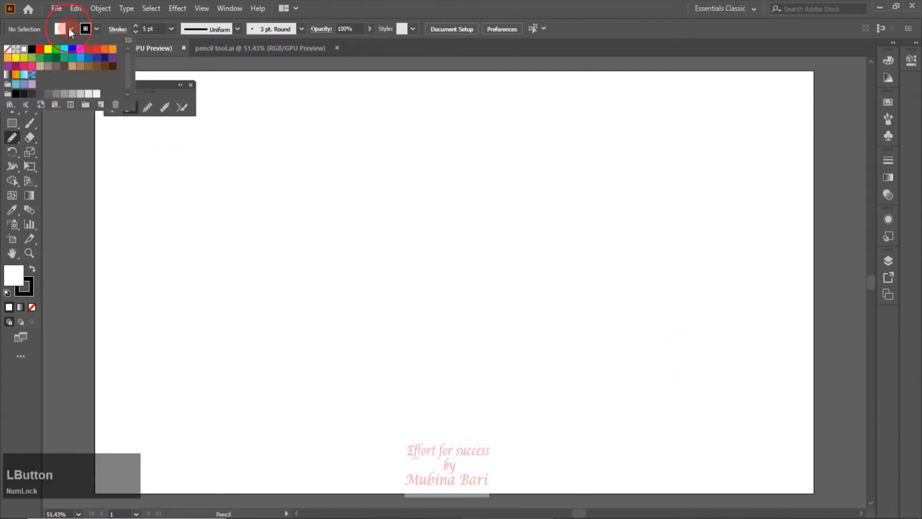
{"action": "left_click", "coordinate": [40, 49]}
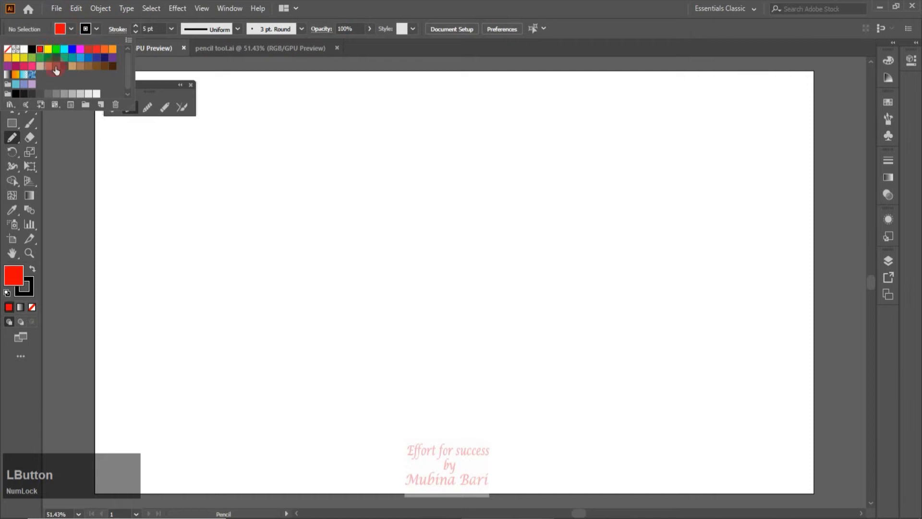
{"action": "left_click", "coordinate": [131, 154]}
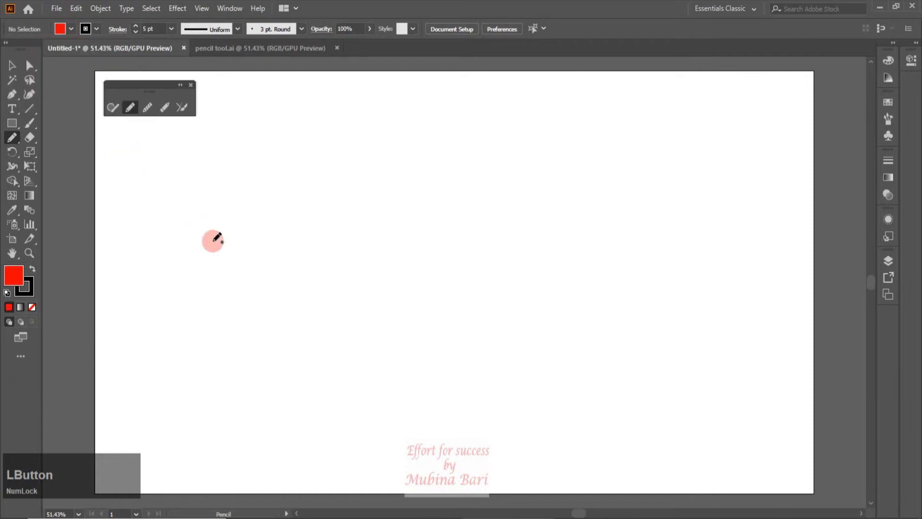
{"action": "mouse_move", "coordinate": [217, 225]}
{"action": "left_mouse_down"}
{"action": "mouse_move", "coordinate": [263, 227]}
{"action": "mouse_move", "coordinate": [272, 247]}
{"action": "mouse_move", "coordinate": [266, 277]}
{"action": "mouse_move", "coordinate": [247, 290]}
{"action": "mouse_move", "coordinate": [216, 265]}
{"action": "mouse_move", "coordinate": [221, 224]}
{"action": "left_mouse_up"}
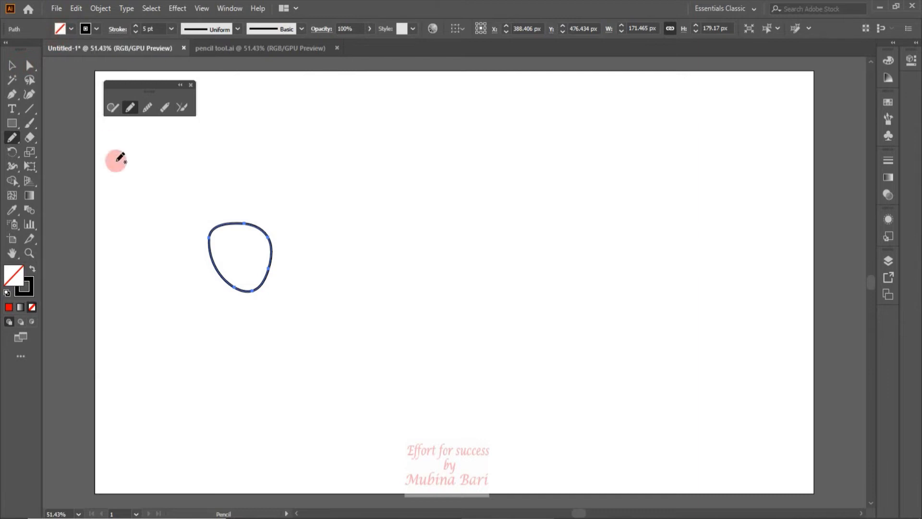
Move the closed outline shape left to about X 260 px, Y 466 px.
{"action": "left_click", "coordinate": [9, 64]}
{"action": "left_click", "coordinate": [272, 284]}
{"action": "left_click_drag", "start_coordinate": [265, 283], "coordinate": [220, 280]}
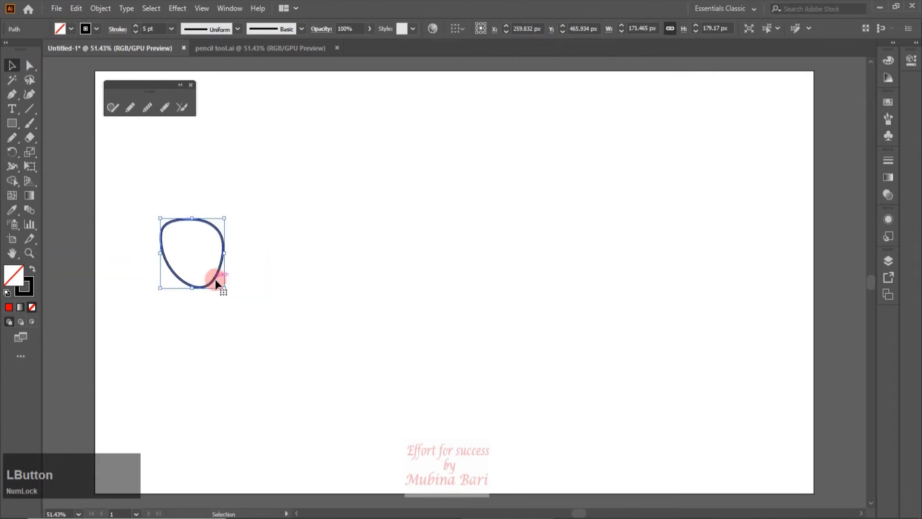
Turn on filling of new pencil strokes in the Pencil tool options.
{"action": "double_click", "coordinate": [125, 108]}
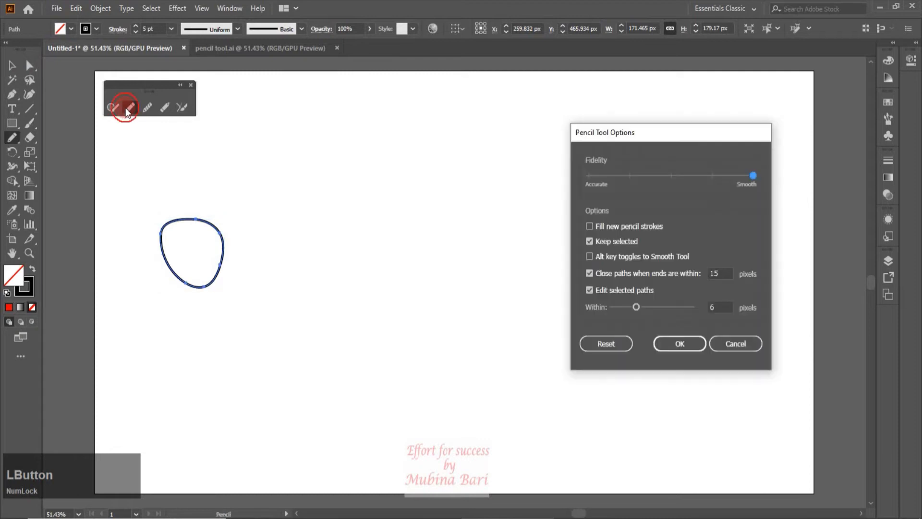
{"action": "left_click", "coordinate": [590, 225]}
{"action": "left_click", "coordinate": [689, 343]}
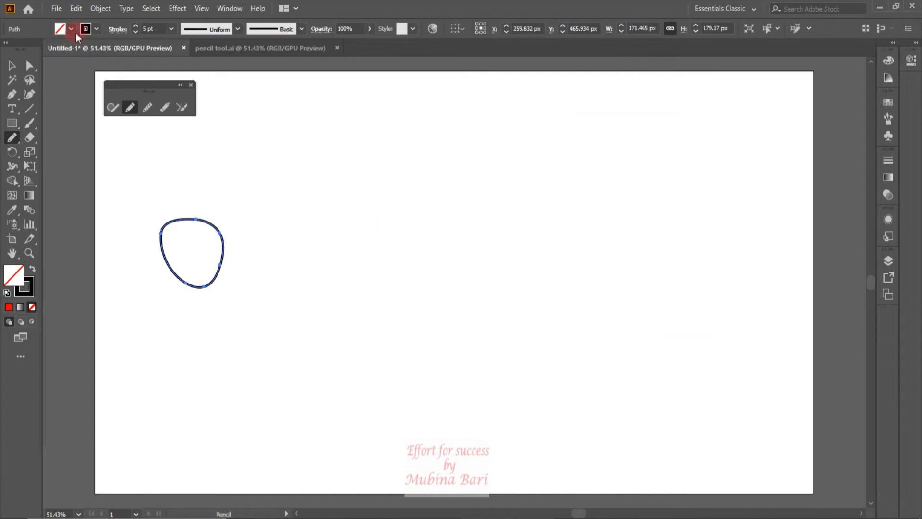
Set the fill to red and draw a second closed shape about 160 by 149 px, right of the first.
{"action": "left_click", "coordinate": [70, 30]}
{"action": "left_click", "coordinate": [41, 48]}
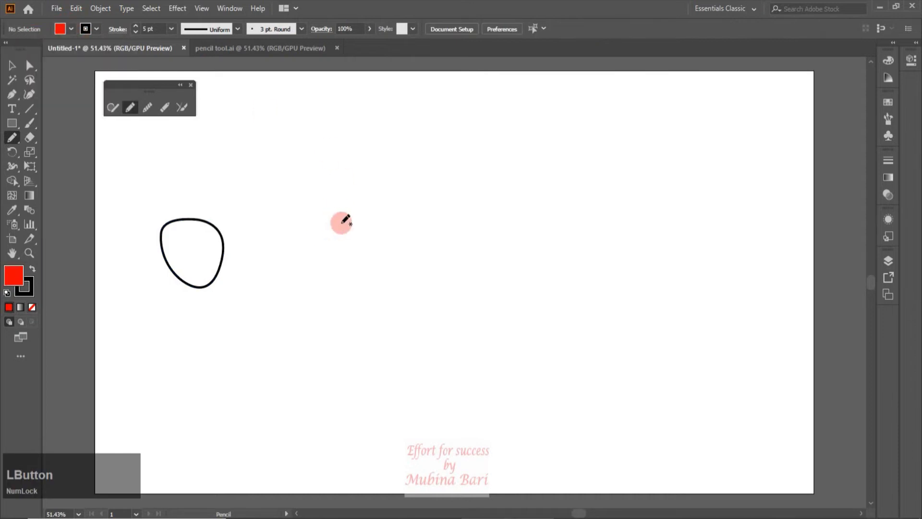
{"action": "mouse_move", "coordinate": [358, 230]}
{"action": "left_mouse_down"}
{"action": "mouse_move", "coordinate": [384, 240]}
{"action": "mouse_move", "coordinate": [388, 272]}
{"action": "mouse_move", "coordinate": [373, 286]}
{"action": "mouse_move", "coordinate": [343, 277]}
{"action": "mouse_move", "coordinate": [331, 255]}
{"action": "mouse_move", "coordinate": [363, 227]}
{"action": "left_mouse_up"}
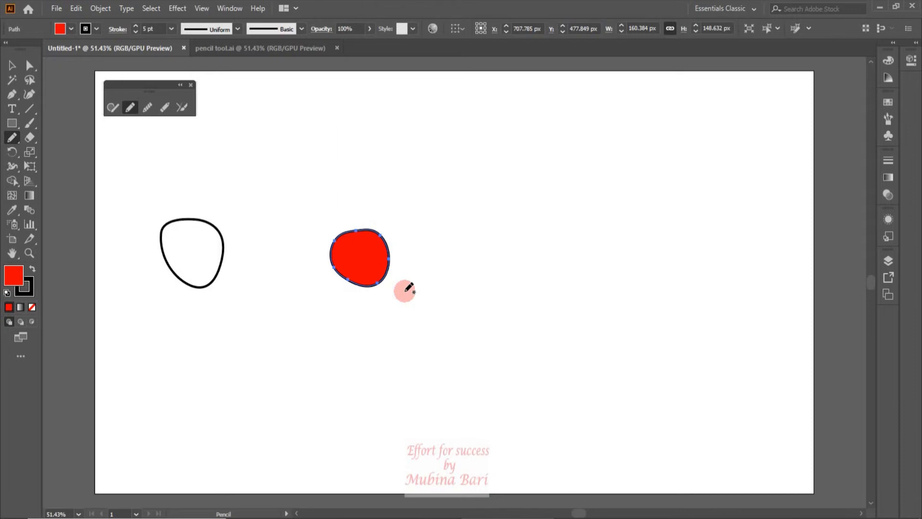
Turn off Keep selected in the Pencil tool options.
{"action": "double_click", "coordinate": [129, 110]}
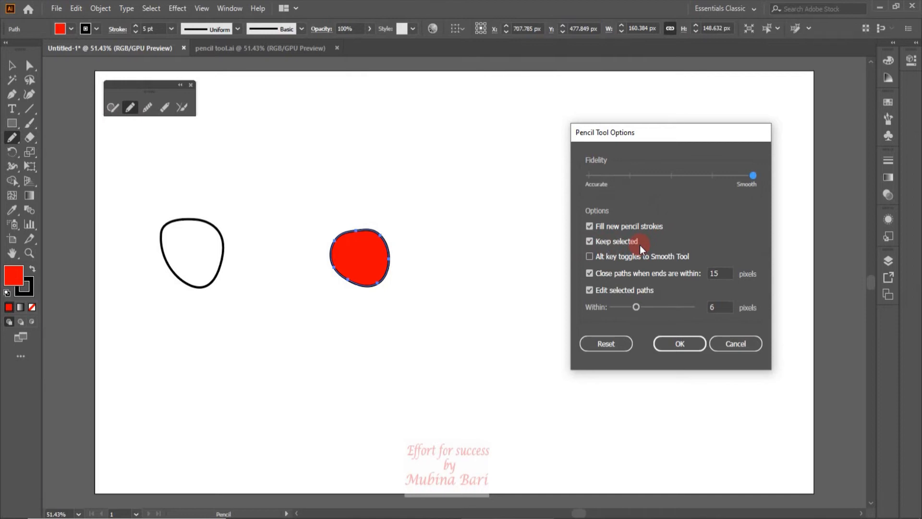
{"action": "left_click", "coordinate": [593, 243]}
{"action": "left_click", "coordinate": [666, 343]}
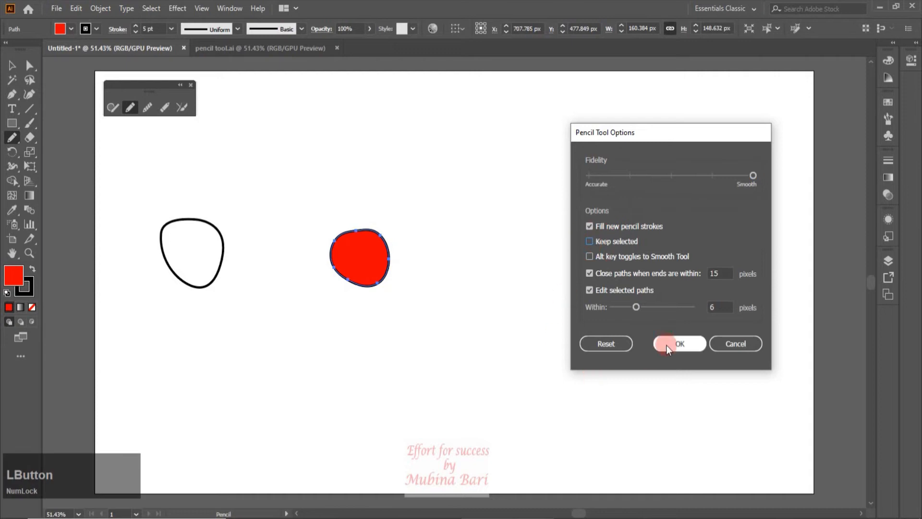
Deselect the red shape and draw wavy open curves above the two closed shapes with the Pencil tool.
{"action": "left_click", "coordinate": [290, 168]}
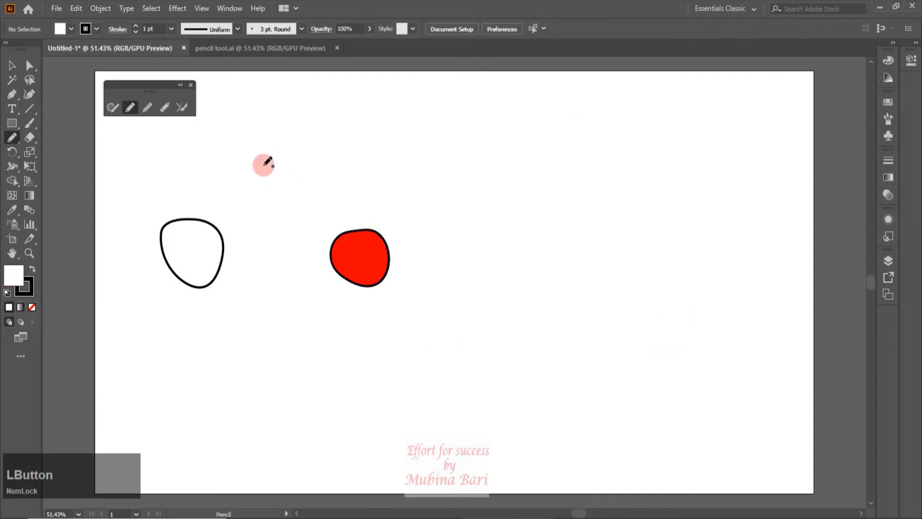
{"action": "mouse_move", "coordinate": [261, 167]}
{"action": "left_mouse_down"}
{"action": "mouse_move", "coordinate": [268, 149]}
{"action": "mouse_move", "coordinate": [293, 136]}
{"action": "mouse_move", "coordinate": [343, 195]}
{"action": "mouse_move", "coordinate": [443, 181]}
{"action": "mouse_move", "coordinate": [474, 135]}
{"action": "mouse_move", "coordinate": [520, 211]}
{"action": "mouse_move", "coordinate": [591, 206]}
{"action": "mouse_move", "coordinate": [615, 128]}
{"action": "left_mouse_up"}
{"action": "key", "text": "z"}
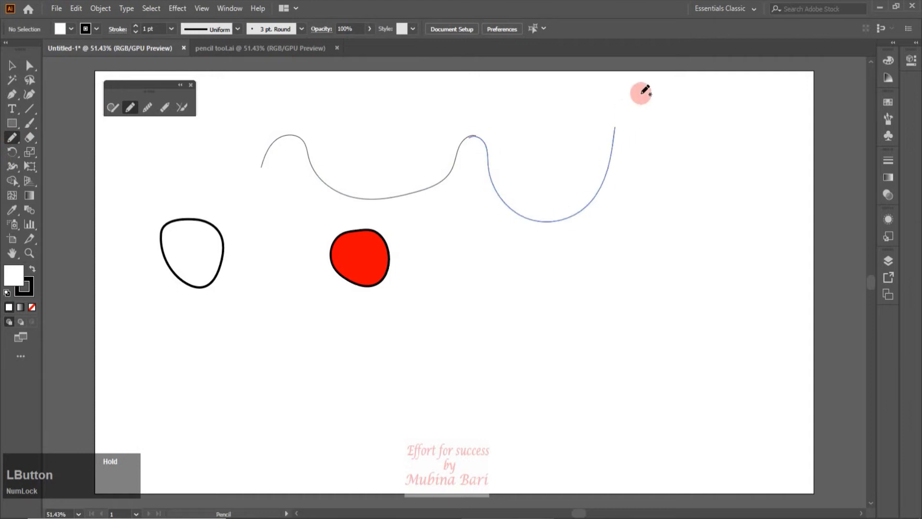
Select the wavy open curves above the closed shapes and delete them.
{"action": "left_click", "coordinate": [12, 66]}
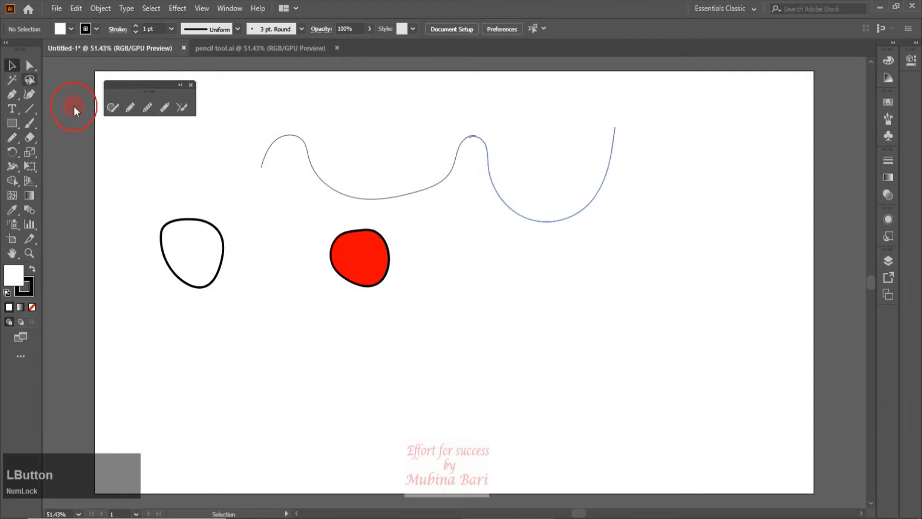
{"action": "left_click", "coordinate": [562, 221]}
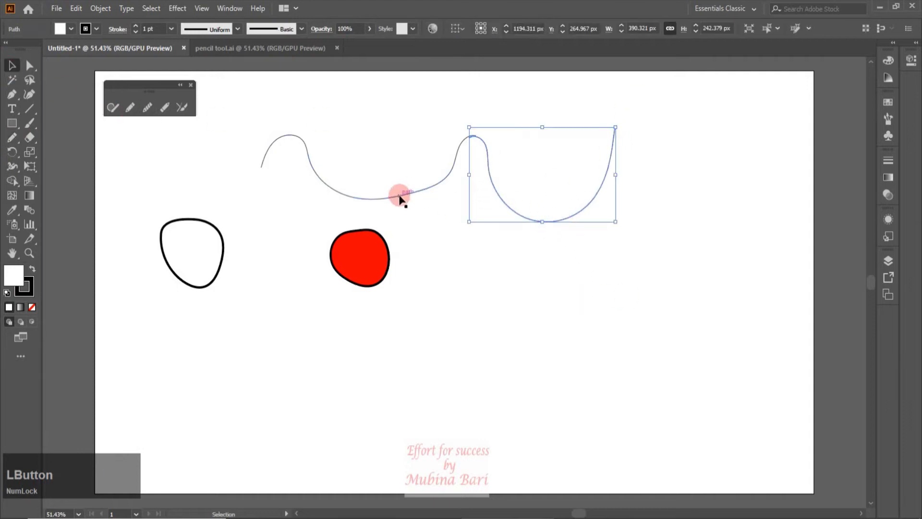
{"action": "left_click", "coordinate": [399, 197], "text": "shift"}
{"action": "left_click", "coordinate": [539, 287]}
{"action": "left_click", "coordinate": [570, 215]}
{"action": "key", "text": "Delete"}
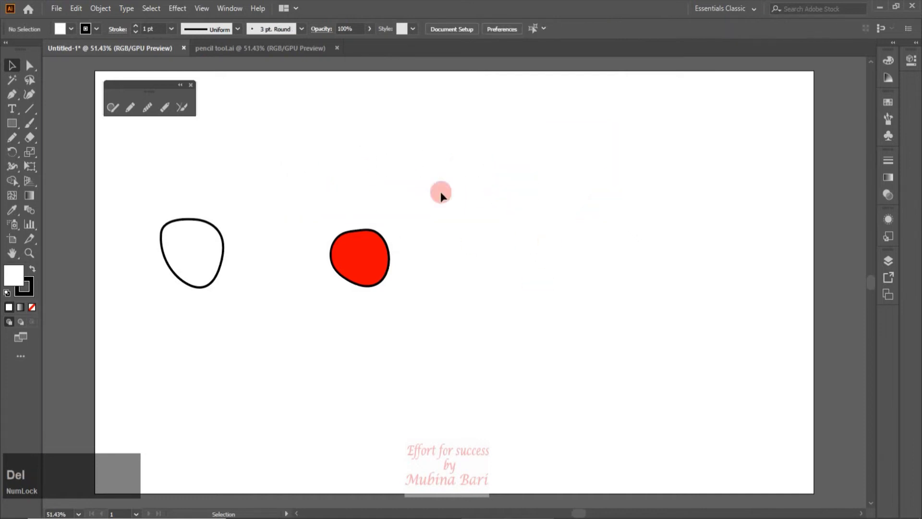
Turn on Keep selected in the Pencil tool options.
{"action": "double_click", "coordinate": [131, 108]}
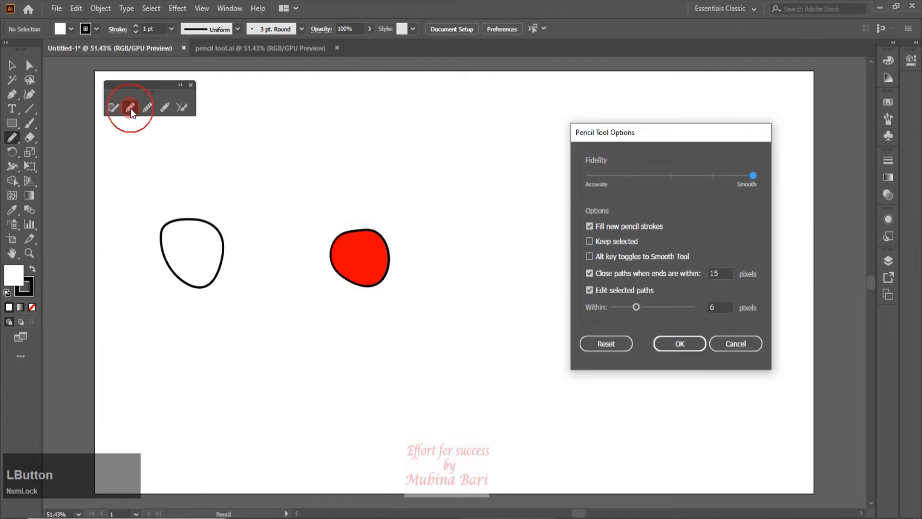
{"action": "left_click", "coordinate": [591, 241]}
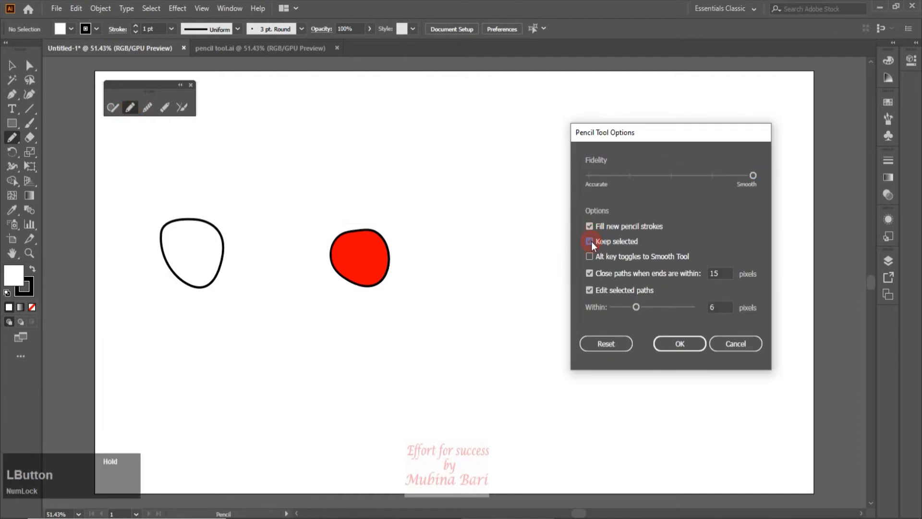
{"action": "left_click", "coordinate": [681, 344]}
Draw a wavy open curve above the red shape with the Pencil tool, continue it rightward to about 1011 by 204 px, and deselect it.
{"action": "mouse_move", "coordinate": [321, 183]}
{"action": "left_mouse_down"}
{"action": "mouse_move", "coordinate": [348, 152]}
{"action": "mouse_move", "coordinate": [415, 209]}
{"action": "mouse_move", "coordinate": [447, 197]}
{"action": "mouse_move", "coordinate": [493, 134]}
{"action": "mouse_move", "coordinate": [521, 139]}
{"action": "mouse_move", "coordinate": [560, 210]}
{"action": "left_mouse_up"}
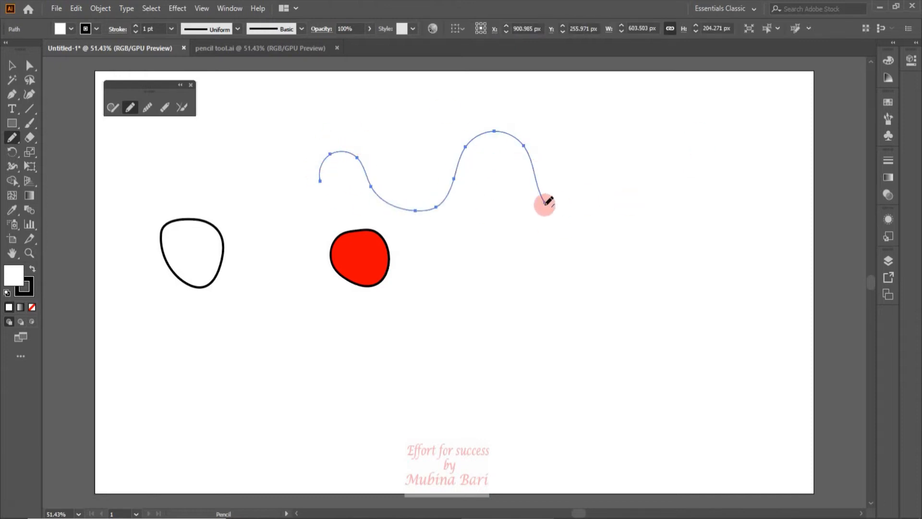
{"action": "mouse_move", "coordinate": [545, 204]}
{"action": "left_mouse_down"}
{"action": "mouse_move", "coordinate": [561, 208]}
{"action": "mouse_move", "coordinate": [597, 159]}
{"action": "mouse_move", "coordinate": [697, 199]}
{"action": "left_mouse_up"}
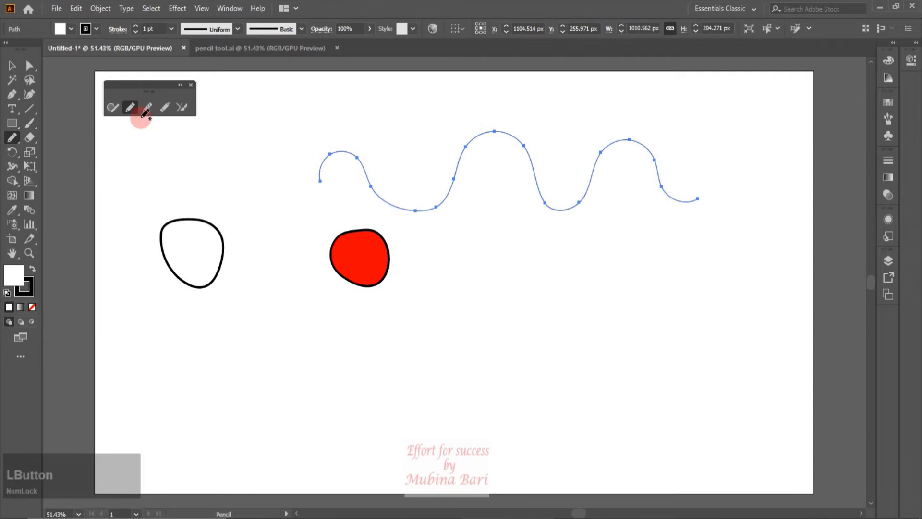
{"action": "left_click", "coordinate": [12, 65]}
{"action": "left_click", "coordinate": [702, 235]}
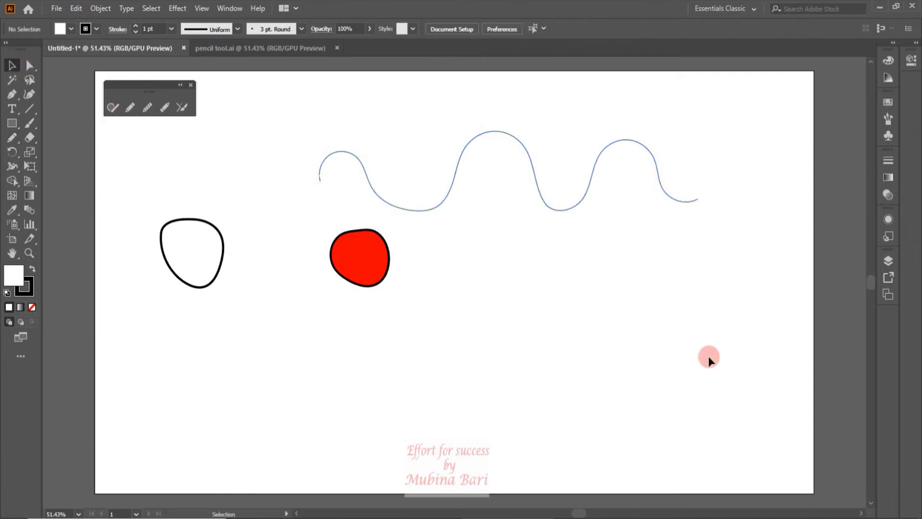
Select the wavy curve, extend it from its right end to about 1244 by 346 px with the Pencil tool, and delete it.
{"action": "left_click", "coordinate": [474, 141]}
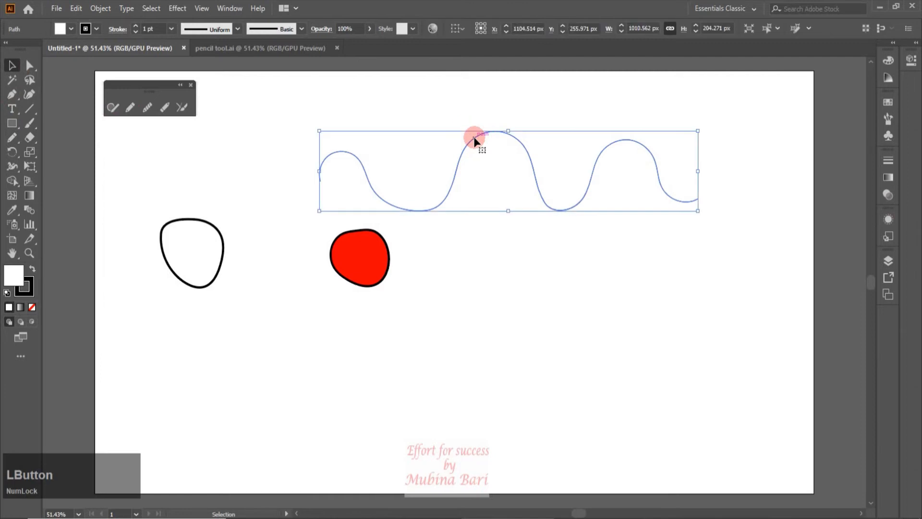
{"action": "left_click", "coordinate": [129, 108]}
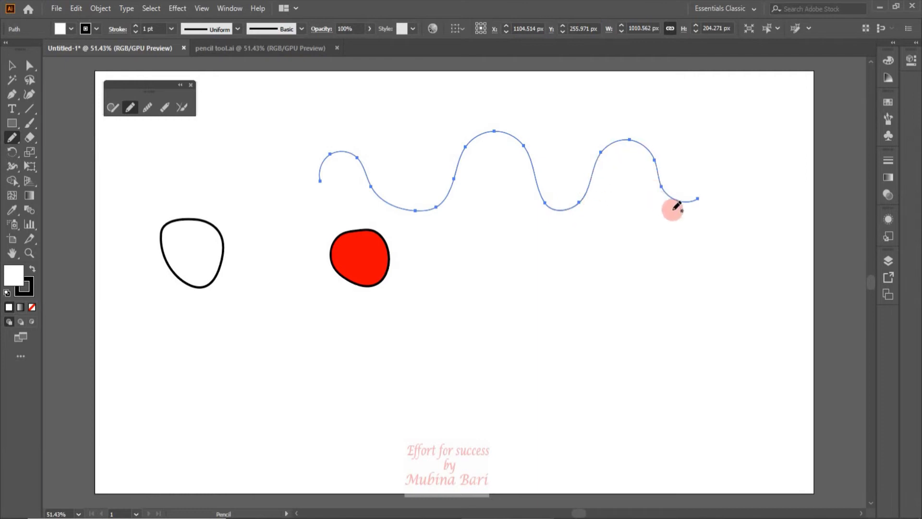
{"action": "mouse_move", "coordinate": [701, 197]}
{"action": "left_mouse_down"}
{"action": "mouse_move", "coordinate": [709, 180]}
{"action": "mouse_move", "coordinate": [750, 166]}
{"action": "mouse_move", "coordinate": [737, 255]}
{"action": "mouse_move", "coordinate": [784, 264]}
{"action": "left_mouse_up"}
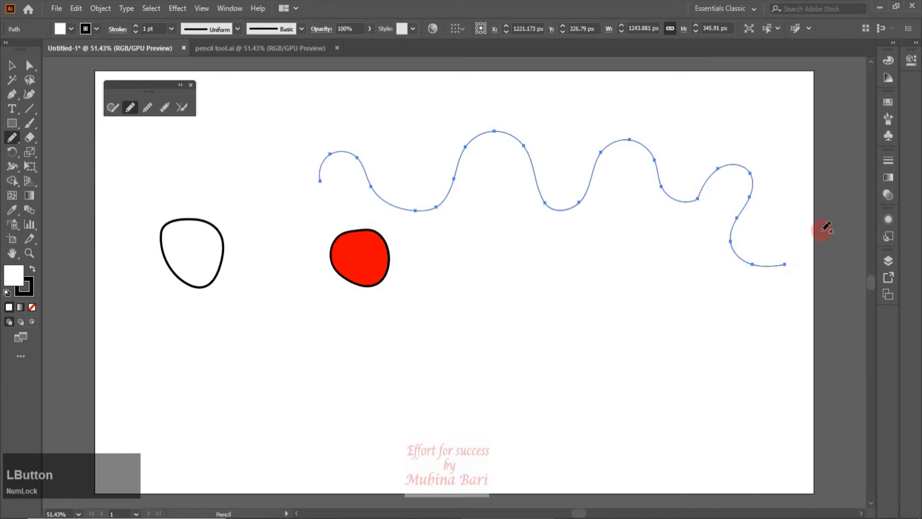
{"action": "left_click", "coordinate": [12, 65]}
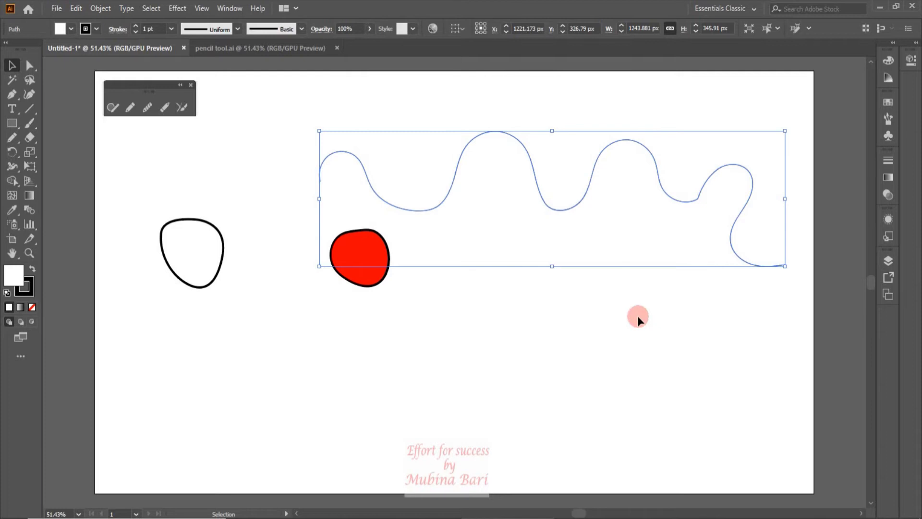
{"action": "key", "text": "Delete"}
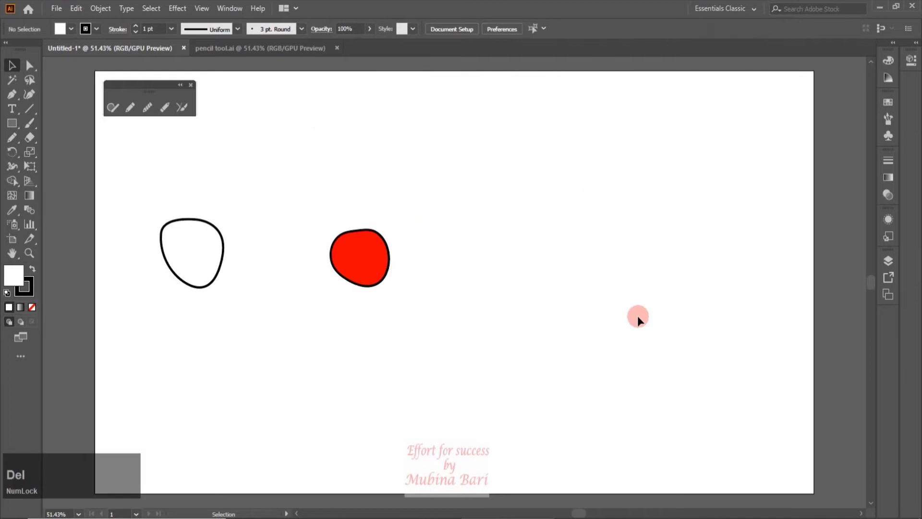
Turn on Alt key toggles to Smooth Tool in the Pencil tool options.
{"action": "double_click", "coordinate": [130, 108]}
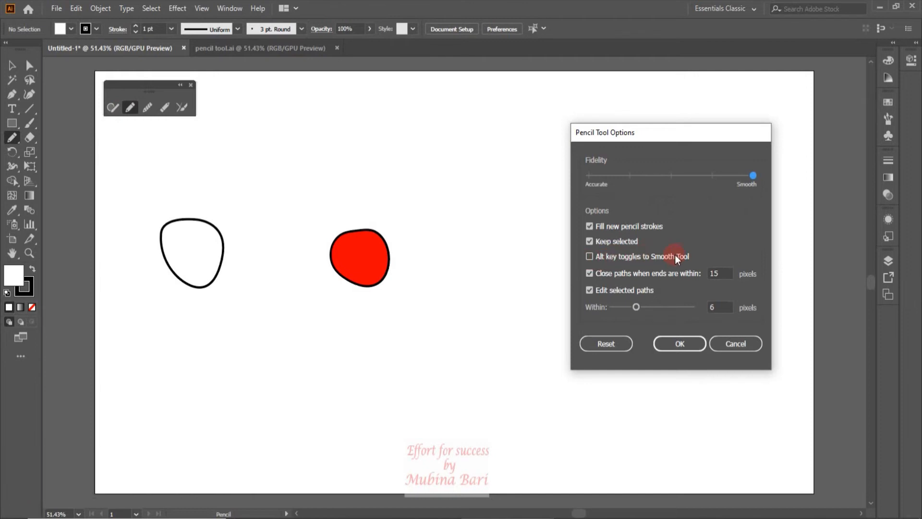
{"action": "left_click", "coordinate": [590, 256]}
{"action": "left_click", "coordinate": [684, 344]}
Draw a wavy open curve about 1009 by 228 px above the closed shapes and smooth its right crest with the temporary Smooth tool.
{"action": "mouse_move", "coordinate": [279, 212]}
{"action": "left_mouse_down"}
{"action": "mouse_move", "coordinate": [284, 179]}
{"action": "mouse_move", "coordinate": [376, 211]}
{"action": "mouse_move", "coordinate": [480, 150]}
{"action": "mouse_move", "coordinate": [560, 202]}
{"action": "mouse_move", "coordinate": [655, 161]}
{"action": "left_mouse_up"}
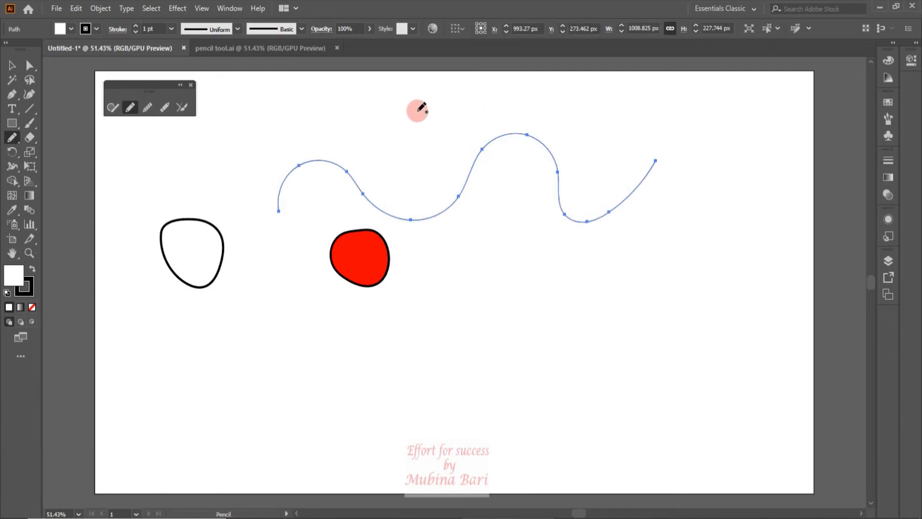
{"action": "key", "text": "alt"}
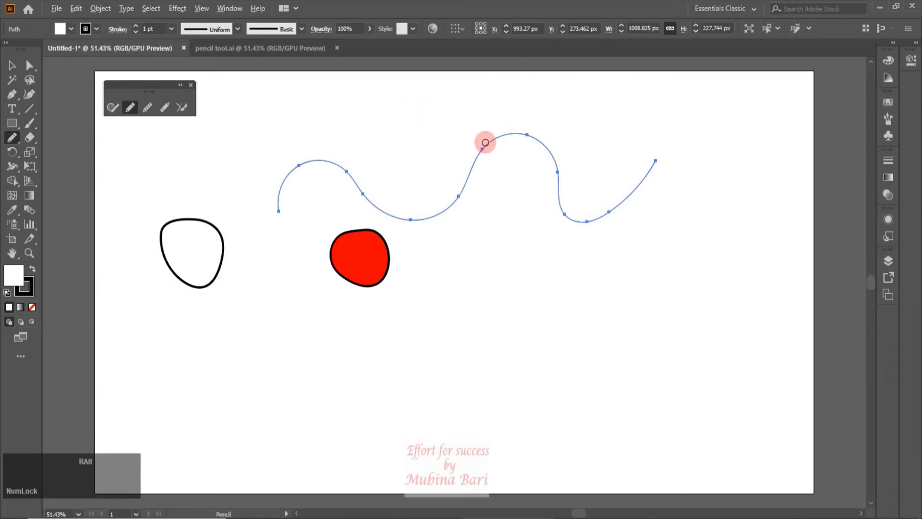
{"action": "mouse_move", "coordinate": [527, 133]}
{"action": "left_mouse_down"}
{"action": "mouse_move", "coordinate": [483, 197]}
{"action": "mouse_move", "coordinate": [511, 153]}
{"action": "mouse_move", "coordinate": [478, 147]}
{"action": "mouse_move", "coordinate": [484, 154]}
{"action": "mouse_move", "coordinate": [509, 139]}
{"action": "mouse_move", "coordinate": [516, 185]}
{"action": "left_mouse_up"}
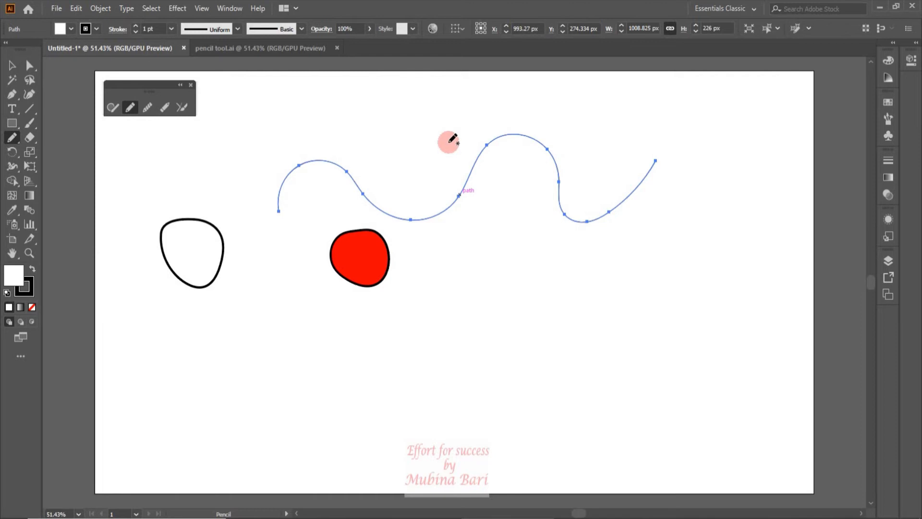
Review the Pencil tool options and draw two closed round shapes below the wavy curve, the right one about 220 by 183 px.
{"action": "double_click", "coordinate": [131, 108]}
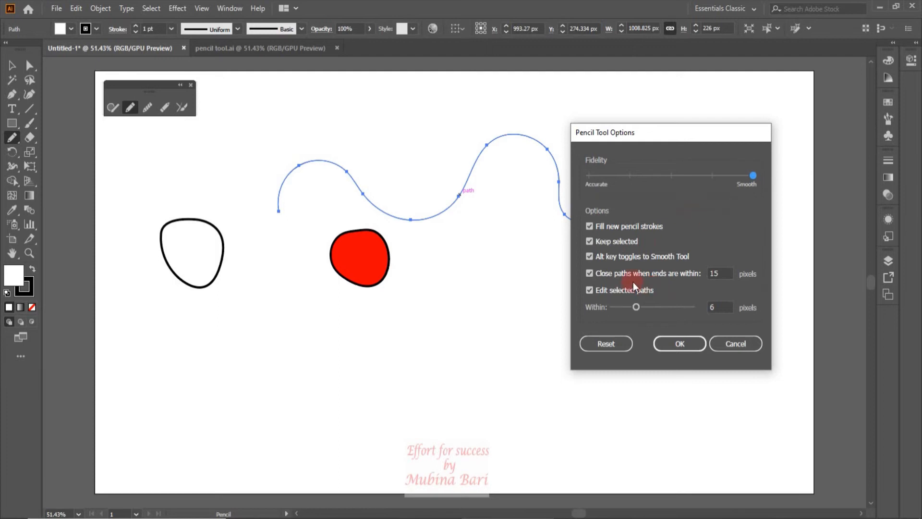
{"action": "left_click", "coordinate": [679, 350]}
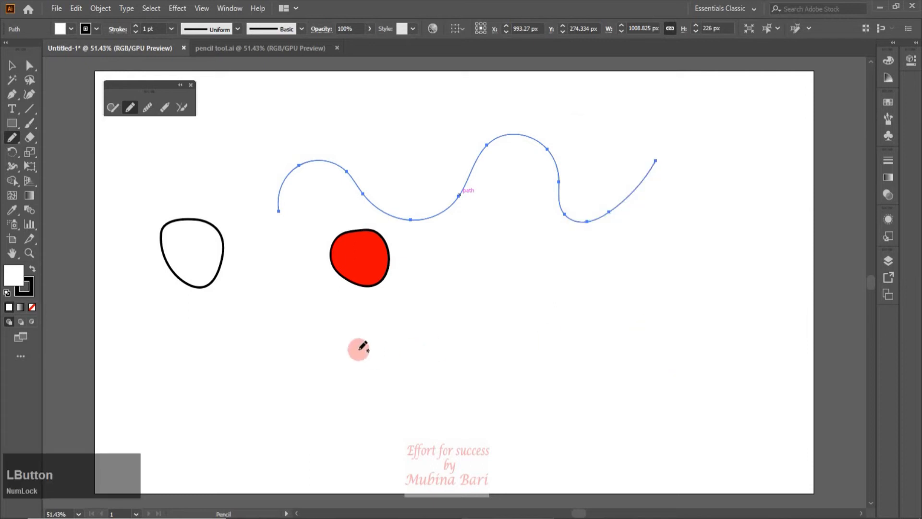
{"action": "left_click_drag", "start_coordinate": [358, 345], "coordinate": [388, 350]}
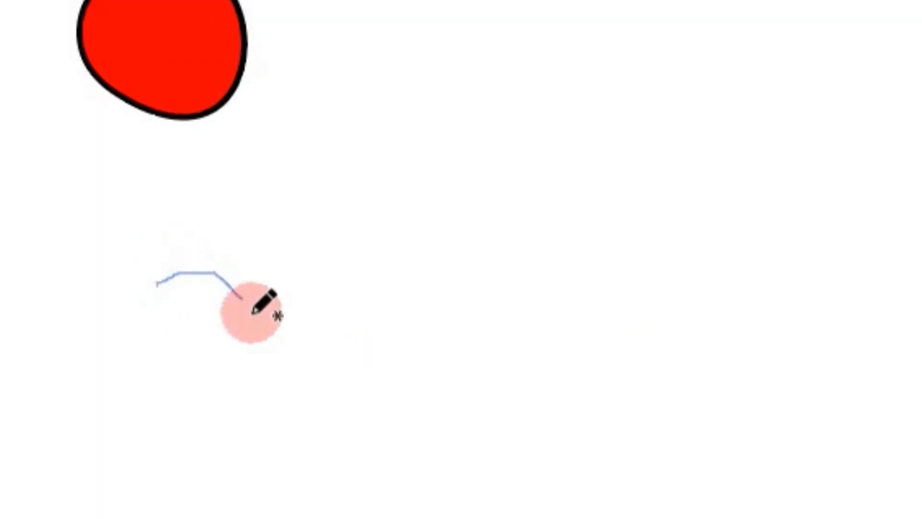
{"action": "mouse_move", "coordinate": [251, 313]}
{"action": "left_mouse_down"}
{"action": "mouse_move", "coordinate": [218, 418]}
{"action": "mouse_move", "coordinate": [111, 382]}
{"action": "mouse_move", "coordinate": [122, 304]}
{"action": "mouse_move", "coordinate": [148, 289]}
{"action": "left_mouse_up"}
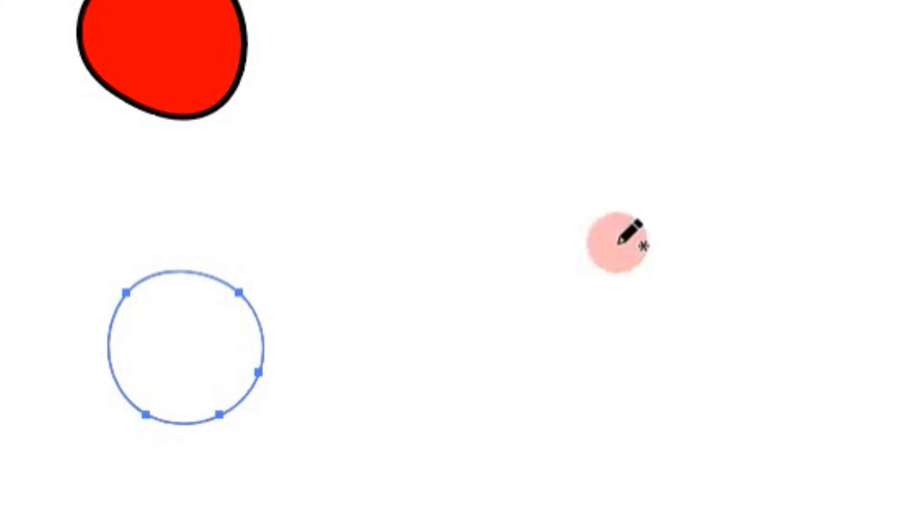
{"action": "mouse_move", "coordinate": [685, 136]}
{"action": "left_mouse_down"}
{"action": "mouse_move", "coordinate": [623, 158]}
{"action": "mouse_move", "coordinate": [576, 257]}
{"action": "mouse_move", "coordinate": [634, 308]}
{"action": "mouse_move", "coordinate": [726, 312]}
{"action": "mouse_move", "coordinate": [807, 237]}
{"action": "mouse_move", "coordinate": [768, 151]}
{"action": "mouse_move", "coordinate": [733, 125]}
{"action": "mouse_move", "coordinate": [697, 131]}
{"action": "left_mouse_up"}
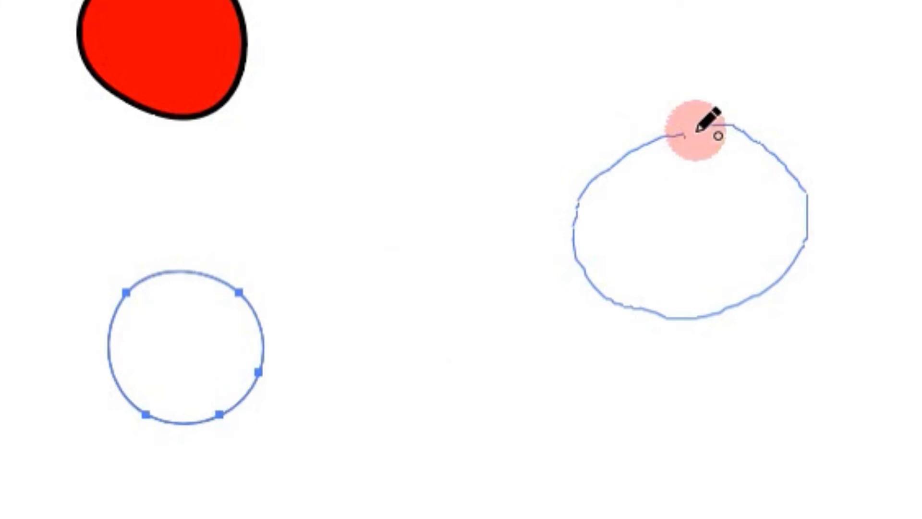
{"action": "left_click_drag", "start_coordinate": [697, 131], "coordinate": [699, 129]}
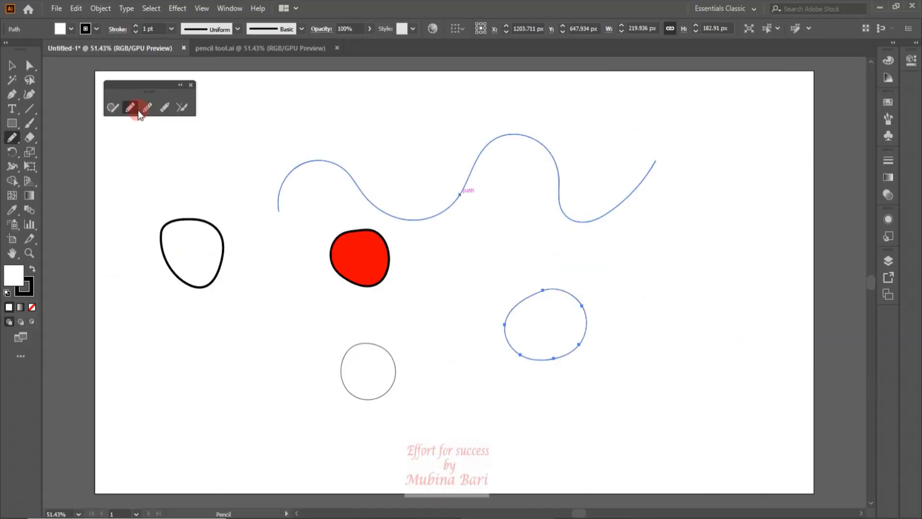
Turn off Close paths when ends are within and draw a nearly closed oval about 214 by 165 px between the two round shapes.
{"action": "double_click", "coordinate": [134, 107]}
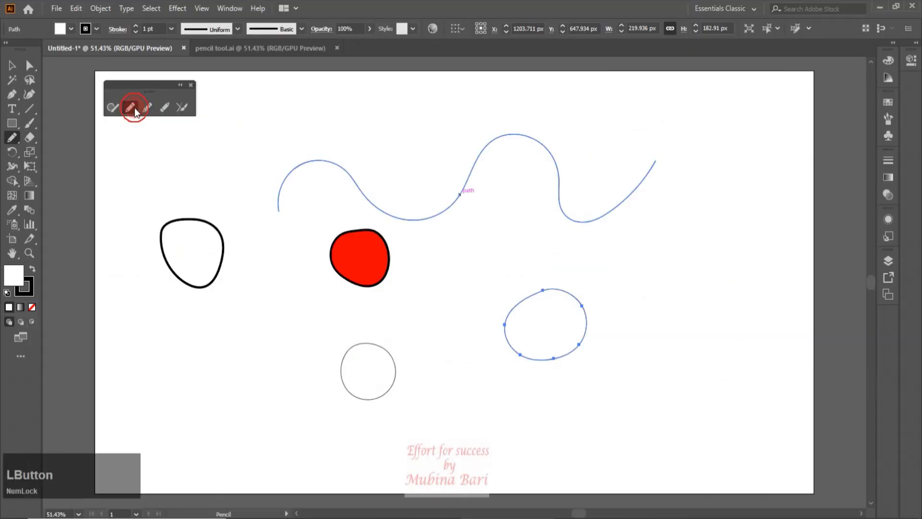
{"action": "left_click", "coordinate": [589, 273]}
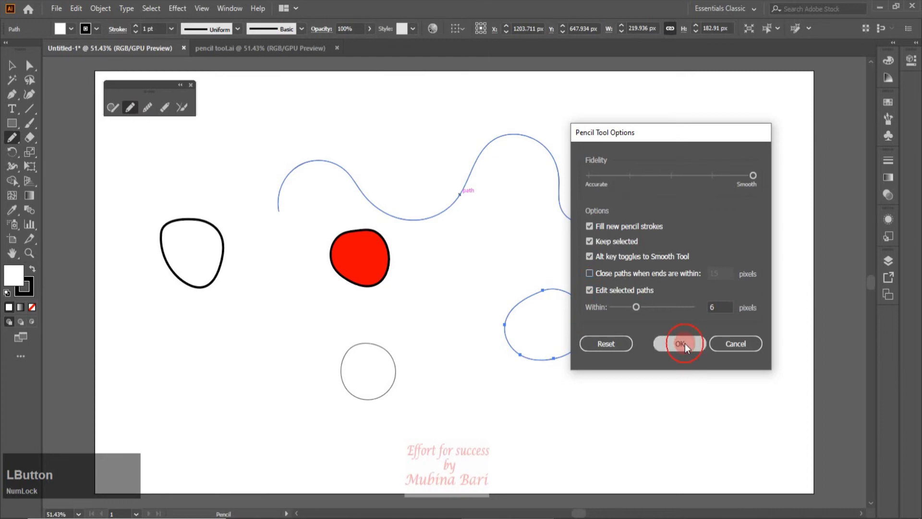
{"action": "left_click", "coordinate": [684, 345]}
{"action": "key", "text": "z"}
{"action": "mouse_move", "coordinate": [440, 322]}
{"action": "left_mouse_down"}
{"action": "mouse_move", "coordinate": [417, 358]}
{"action": "mouse_move", "coordinate": [435, 379]}
{"action": "mouse_move", "coordinate": [476, 380]}
{"action": "mouse_move", "coordinate": [494, 357]}
{"action": "mouse_move", "coordinate": [480, 325]}
{"action": "mouse_move", "coordinate": [447, 322]}
{"action": "left_mouse_up"}
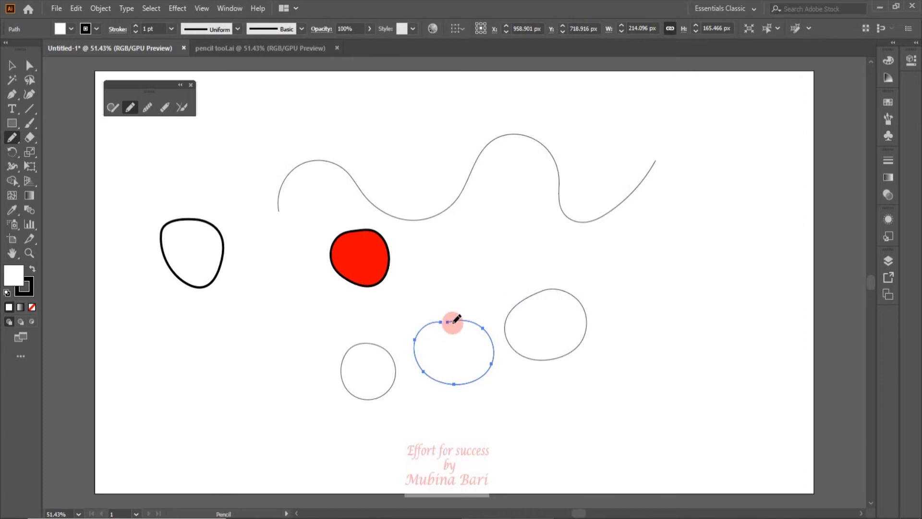
Turn Close paths when ends are within back on in the Pencil tool options.
{"action": "double_click", "coordinate": [129, 108]}
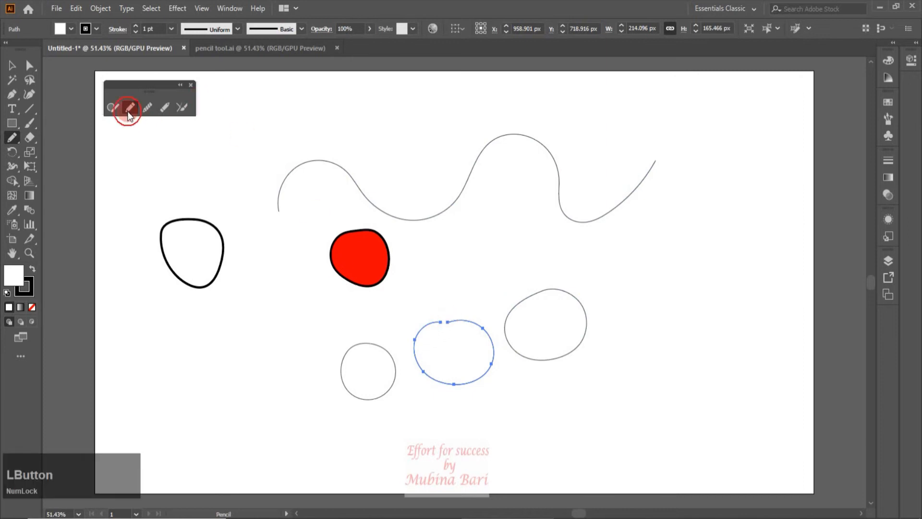
{"action": "left_click", "coordinate": [589, 274]}
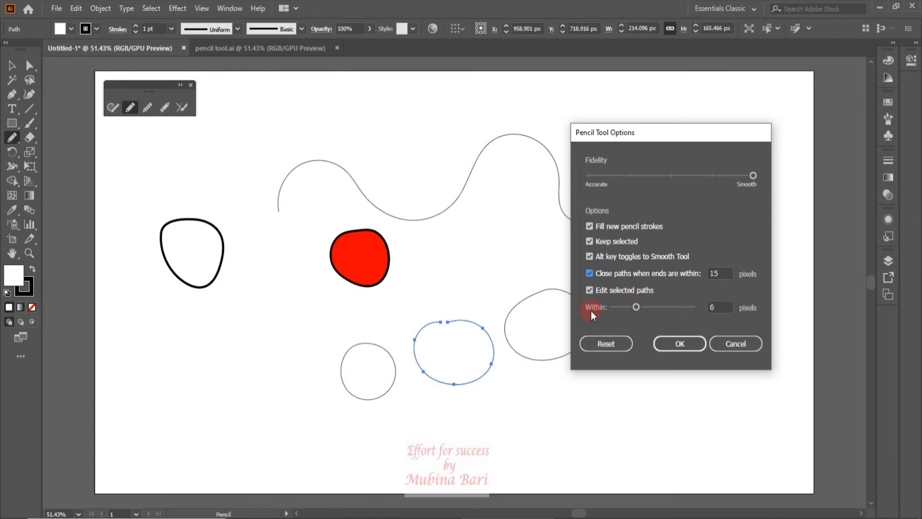
{"action": "left_click", "coordinate": [677, 344]}
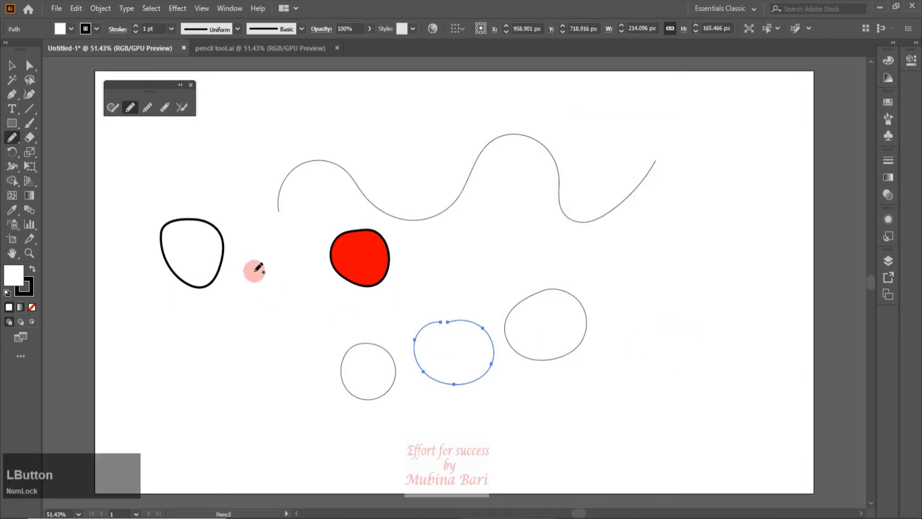
Delete all artwork and draw a wavy open curve in two joined Pencil strokes, about 941 by 203 px overall.
{"action": "key", "text": "ctrl+a"}
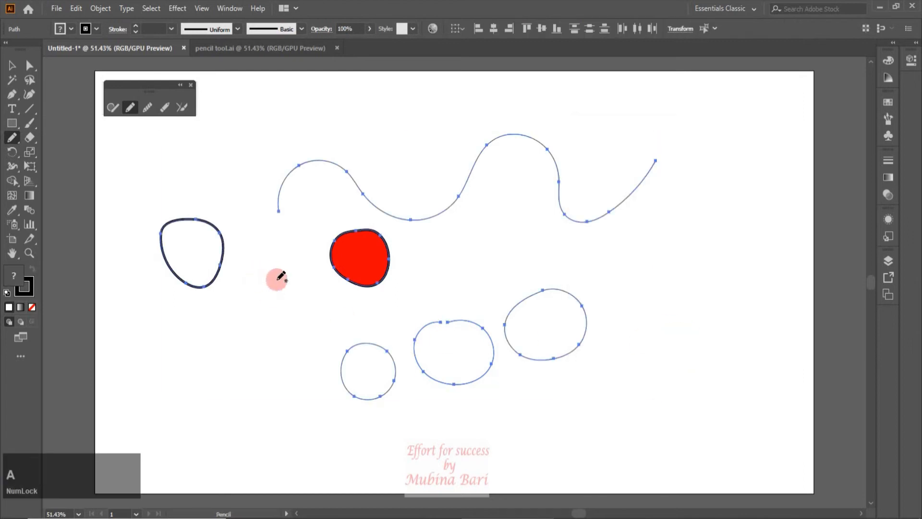
{"action": "key", "text": "Delete"}
{"action": "mouse_move", "coordinate": [153, 222]}
{"action": "left_mouse_down"}
{"action": "mouse_move", "coordinate": [215, 206]}
{"action": "mouse_move", "coordinate": [249, 270]}
{"action": "mouse_move", "coordinate": [288, 274]}
{"action": "mouse_move", "coordinate": [340, 216]}
{"action": "left_mouse_up"}
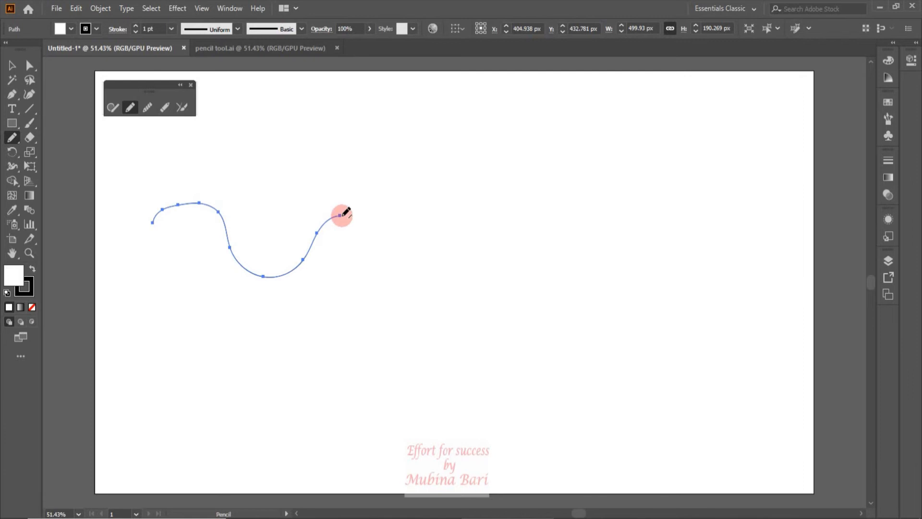
{"action": "mouse_move", "coordinate": [342, 215]}
{"action": "left_mouse_down"}
{"action": "mouse_move", "coordinate": [370, 251]}
{"action": "mouse_move", "coordinate": [415, 262]}
{"action": "mouse_move", "coordinate": [479, 196]}
{"action": "mouse_move", "coordinate": [504, 213]}
{"action": "left_mouse_up"}
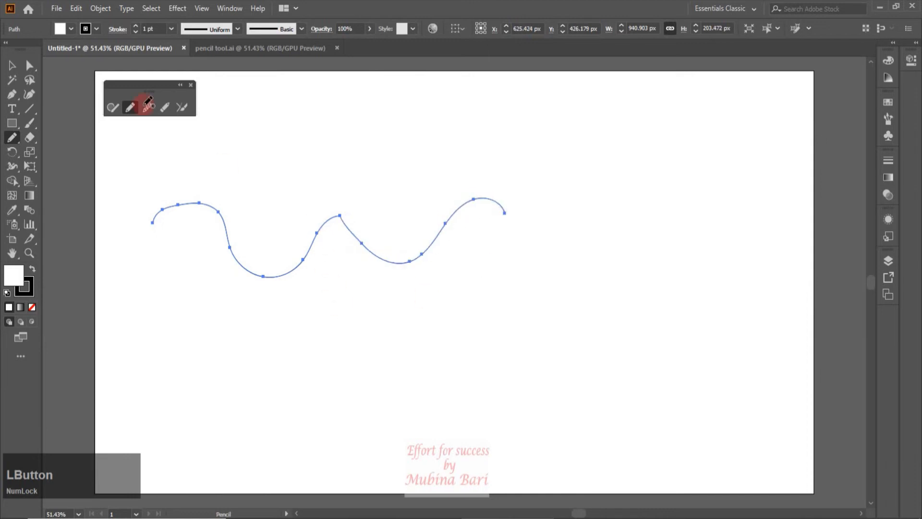
{"action": "left_click", "coordinate": [12, 65]}
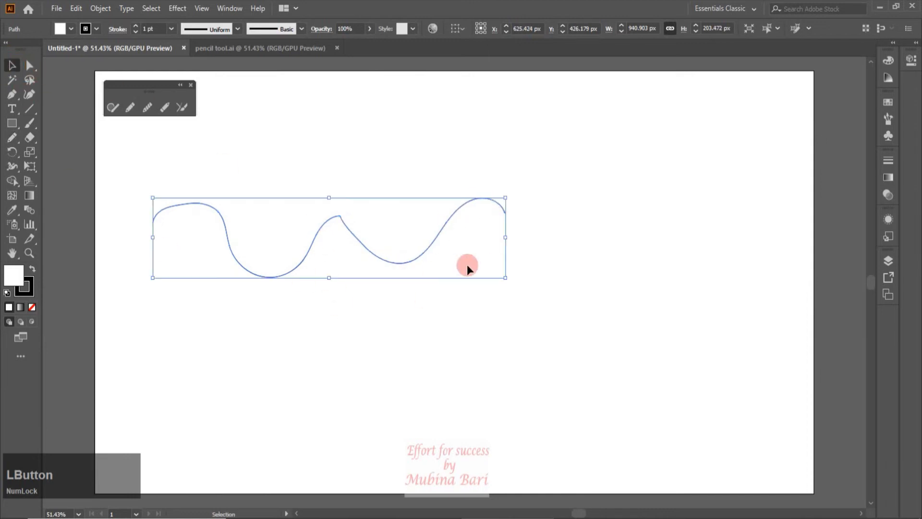
Turn off Fill new pencil strokes and Keep selected in the Pencil tool options.
{"action": "double_click", "coordinate": [130, 107]}
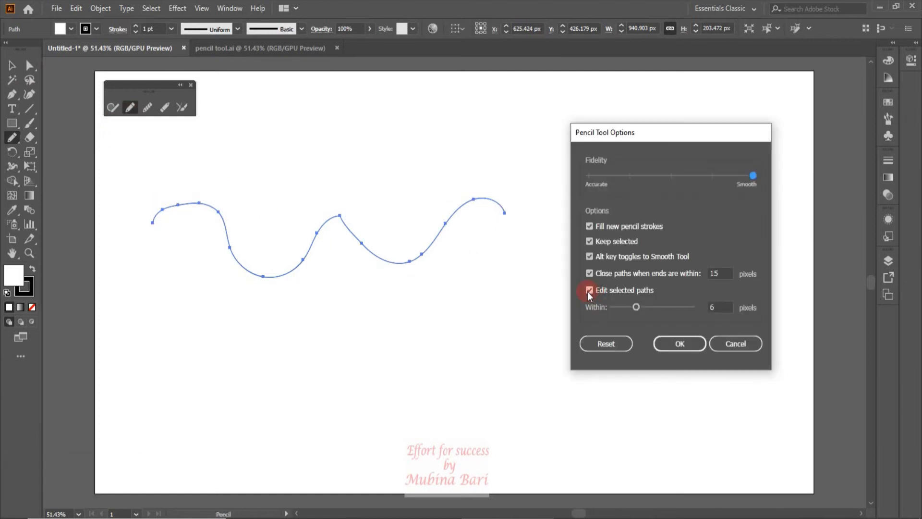
{"action": "left_click", "coordinate": [589, 290]}
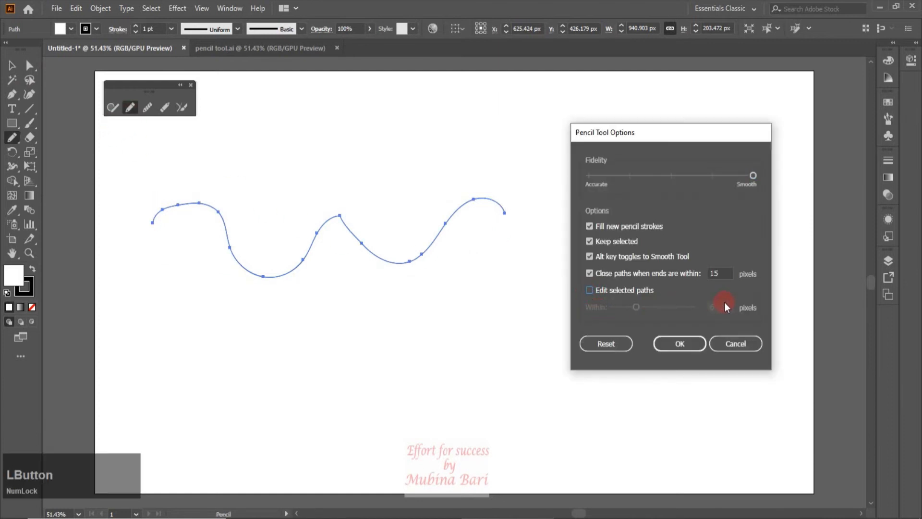
{"action": "left_click", "coordinate": [590, 289]}
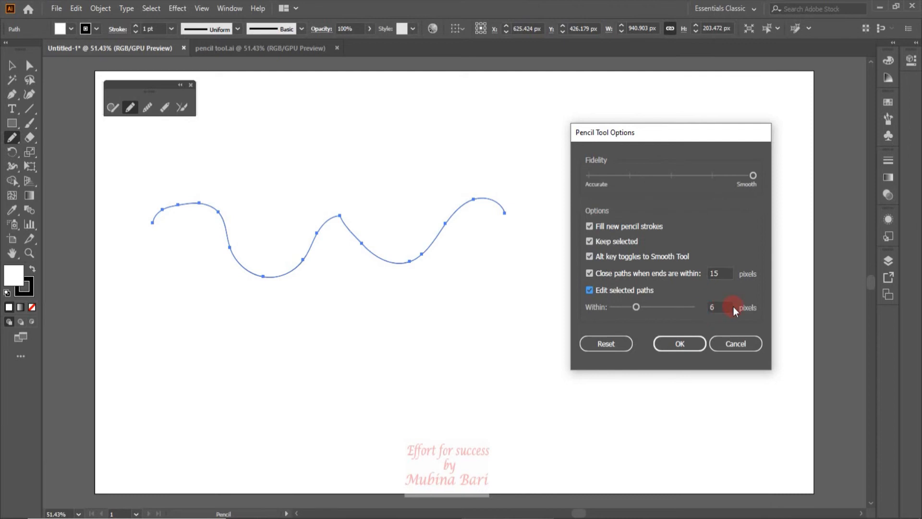
{"action": "left_click", "coordinate": [590, 227]}
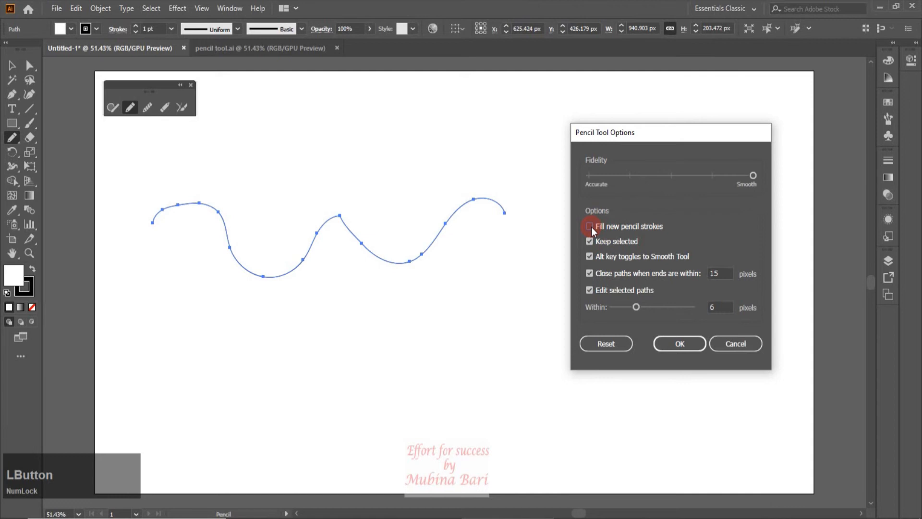
{"action": "left_click", "coordinate": [591, 241]}
{"action": "left_click", "coordinate": [671, 344]}
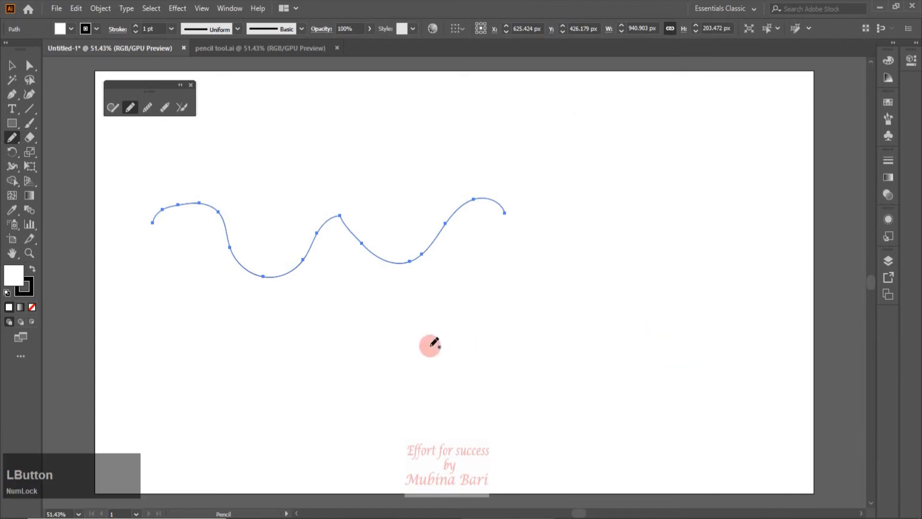
Delete the wavy pencil curve from the artboard.
{"action": "left_click", "coordinate": [13, 61]}
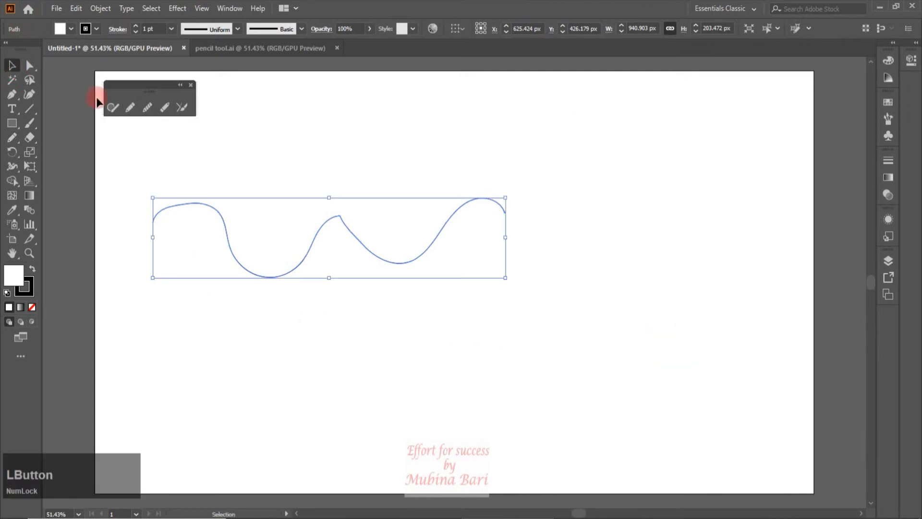
{"action": "key", "text": "Delete"}
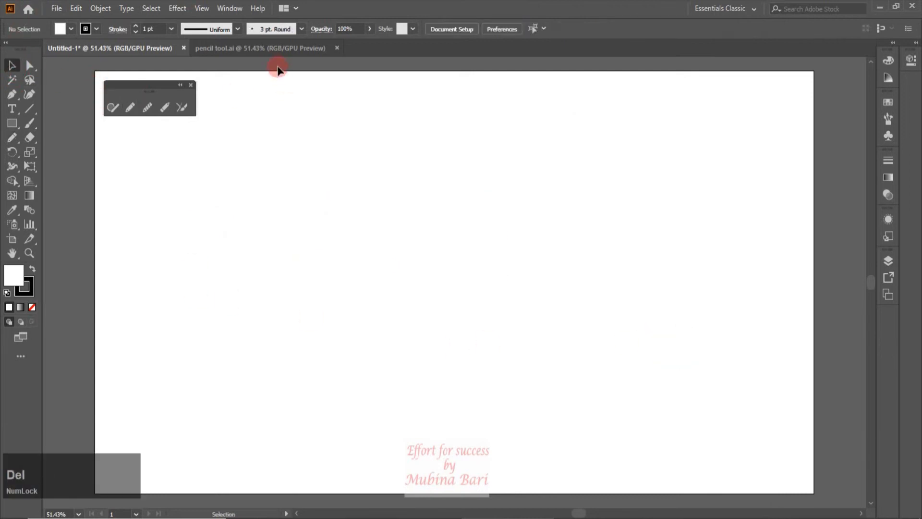
Switch to the pencil tool.ai document and move the light bulb image slightly upward.
{"action": "left_click", "coordinate": [272, 50]}
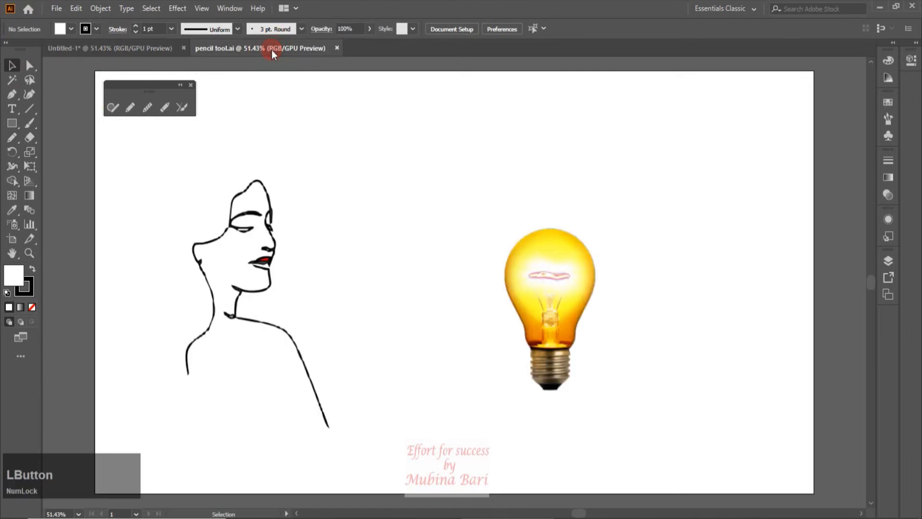
{"action": "left_click_drag", "start_coordinate": [584, 356], "coordinate": [581, 334]}
{"action": "left_click", "coordinate": [425, 226]}
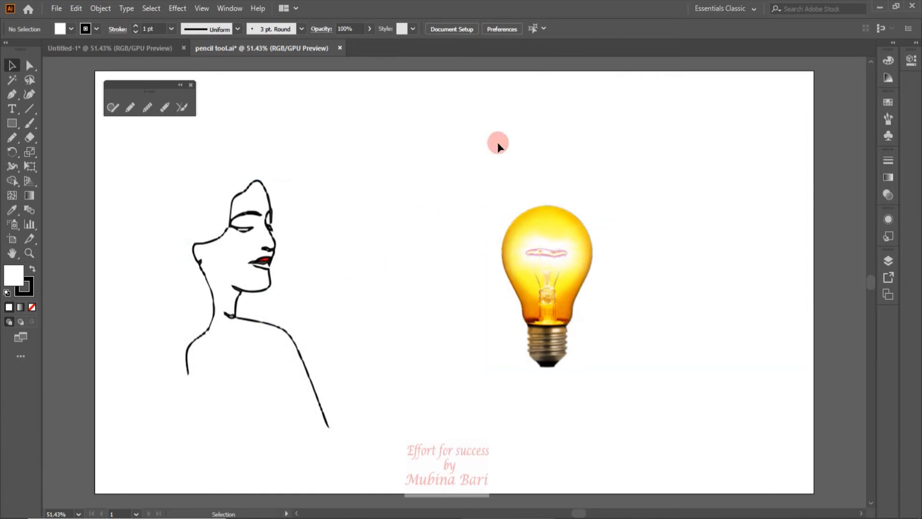
Set the fill to orange and draw a short horizontal ray beside the bulb's right edge with the Pen tool.
{"action": "left_click", "coordinate": [11, 96]}
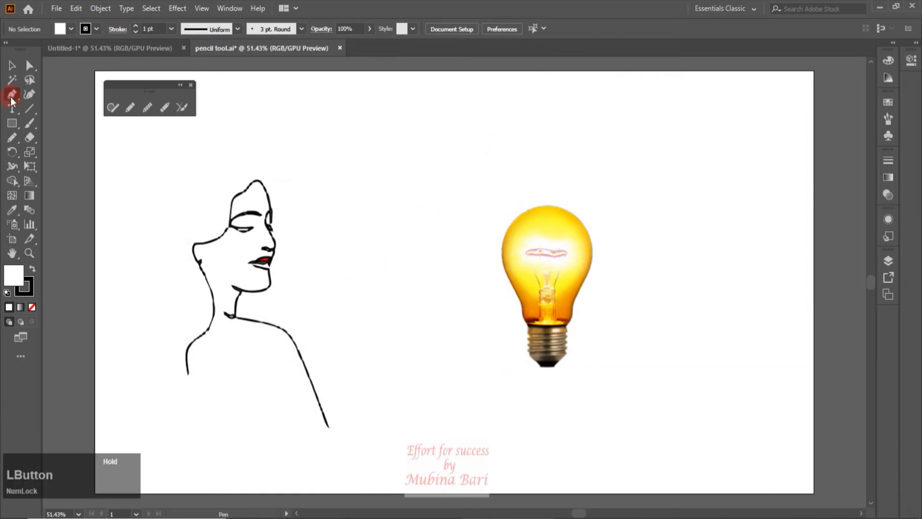
{"action": "left_click", "coordinate": [71, 29]}
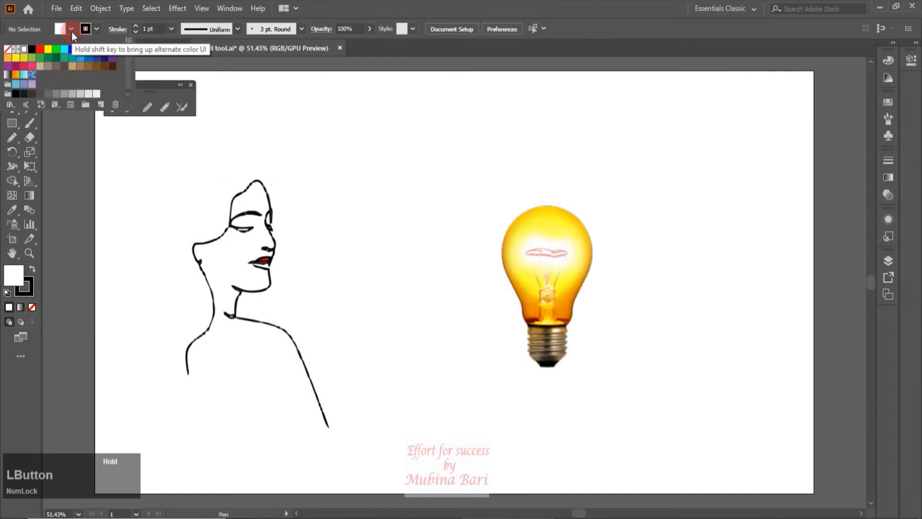
{"action": "left_click", "coordinate": [8, 61]}
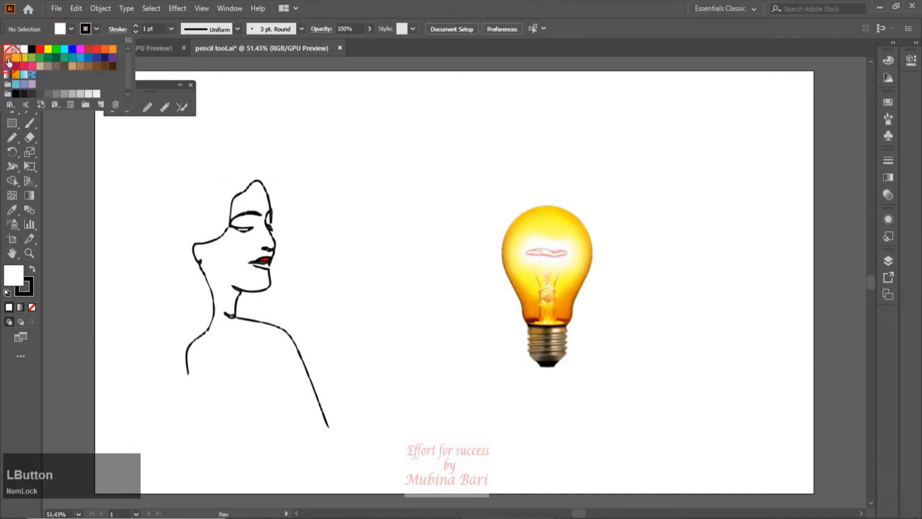
{"action": "left_click", "coordinate": [607, 238]}
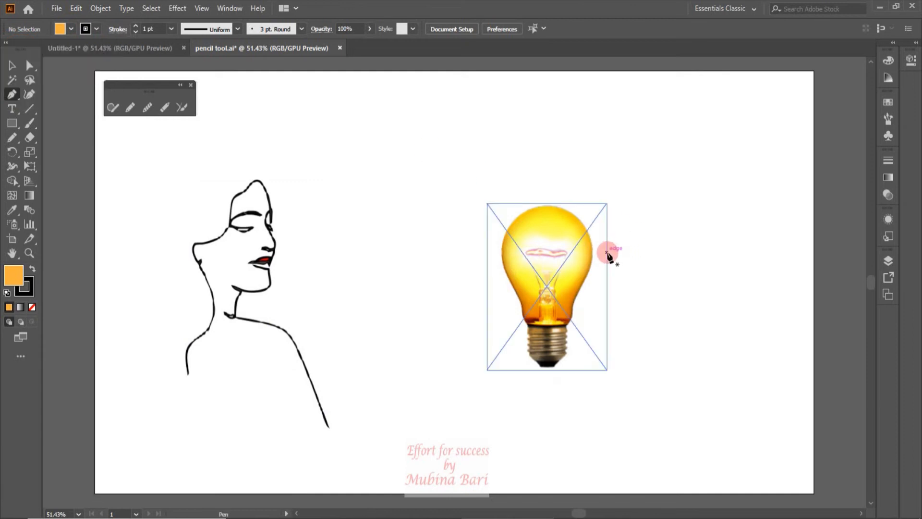
{"action": "left_click", "coordinate": [607, 252]}
{"action": "left_click", "coordinate": [656, 252]}
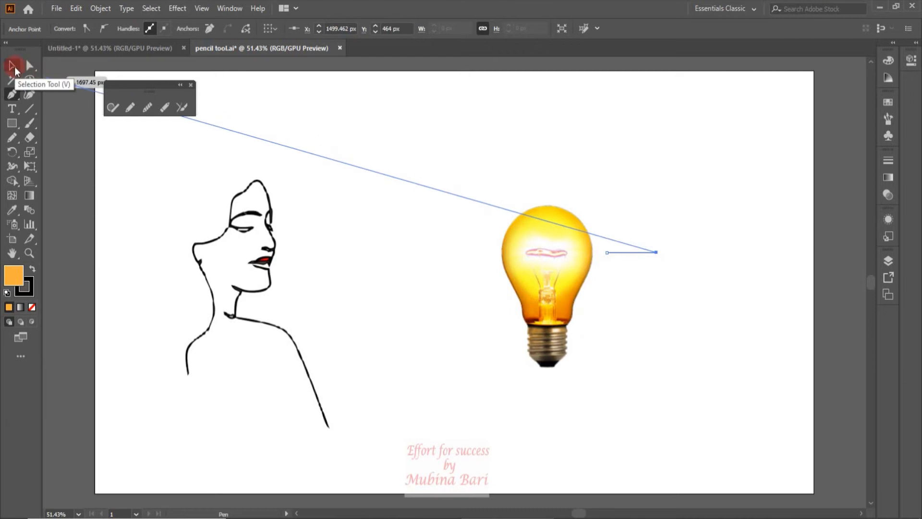
Give the horizontal ray an orange stroke and move it slightly away from the bulb.
{"action": "left_click", "coordinate": [13, 66]}
{"action": "left_click", "coordinate": [277, 246]}
{"action": "left_click", "coordinate": [712, 207]}
{"action": "left_click_drag", "start_coordinate": [626, 253], "coordinate": [647, 253]}
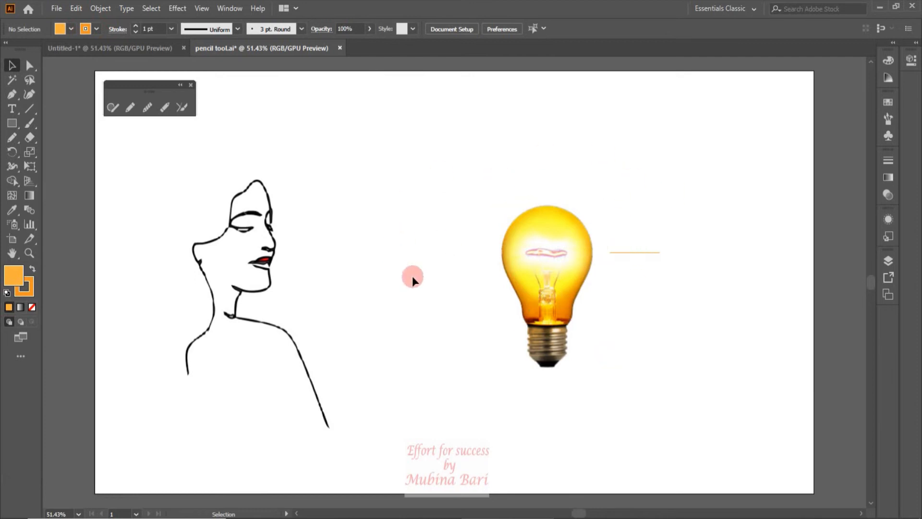
Draw eight more rays around the bulb's upper half with the Pencil tool in a 2 pt dark orange stroke.
{"action": "left_click", "coordinate": [128, 108]}
{"action": "left_click_drag", "start_coordinate": [602, 228], "coordinate": [665, 209]}
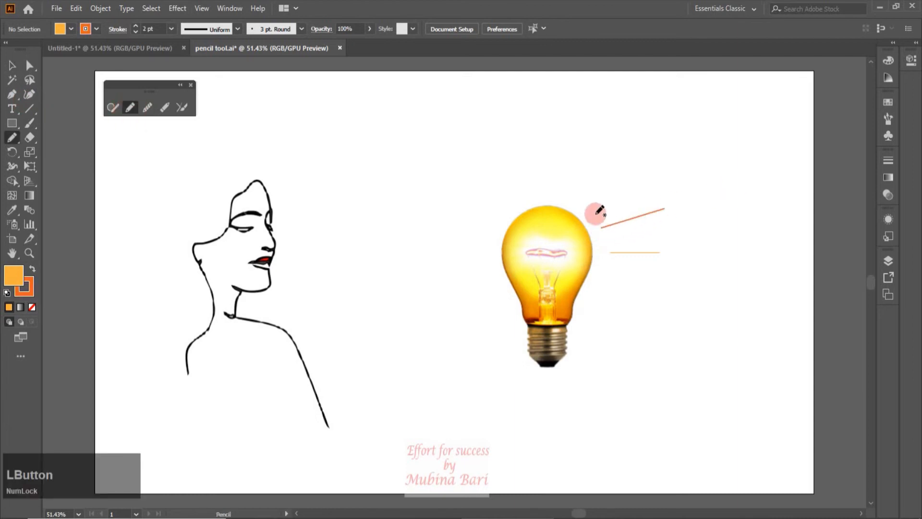
{"action": "left_click_drag", "start_coordinate": [585, 210], "coordinate": [604, 177]}
{"action": "mouse_move", "coordinate": [560, 196]}
{"action": "left_mouse_down"}
{"action": "mouse_move", "coordinate": [563, 171]}
{"action": "mouse_move", "coordinate": [524, 188]}
{"action": "mouse_move", "coordinate": [515, 171]}
{"action": "mouse_move", "coordinate": [511, 216]}
{"action": "mouse_move", "coordinate": [474, 194]}
{"action": "left_mouse_up"}
{"action": "mouse_move", "coordinate": [501, 234]}
{"action": "left_mouse_down"}
{"action": "mouse_move", "coordinate": [464, 232]}
{"action": "mouse_move", "coordinate": [459, 254]}
{"action": "mouse_move", "coordinate": [474, 270]}
{"action": "left_mouse_up"}
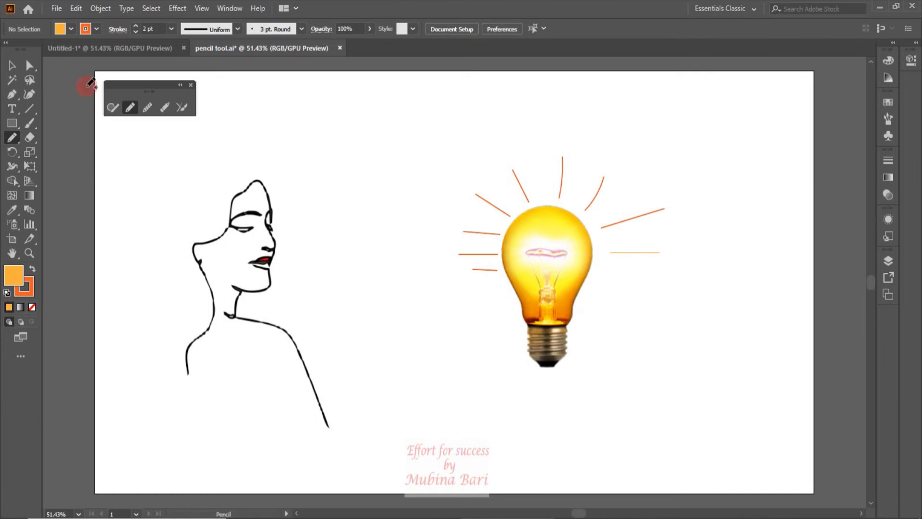
Delete the bulb with all its rays and move the woman's line drawing to the middle of the artboard.
{"action": "left_click", "coordinate": [12, 65]}
{"action": "mouse_move", "coordinate": [433, 140]}
{"action": "left_mouse_down"}
{"action": "mouse_move", "coordinate": [459, 229]}
{"action": "mouse_move", "coordinate": [620, 358]}
{"action": "left_mouse_up"}
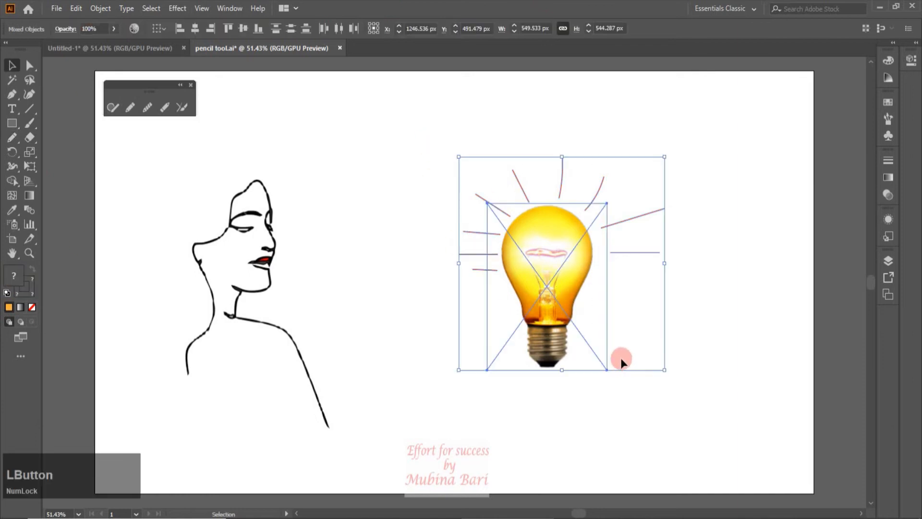
{"action": "key", "text": "Delete"}
{"action": "left_click_drag", "start_coordinate": [255, 319], "coordinate": [452, 303]}
{"action": "left_click", "coordinate": [599, 243]}
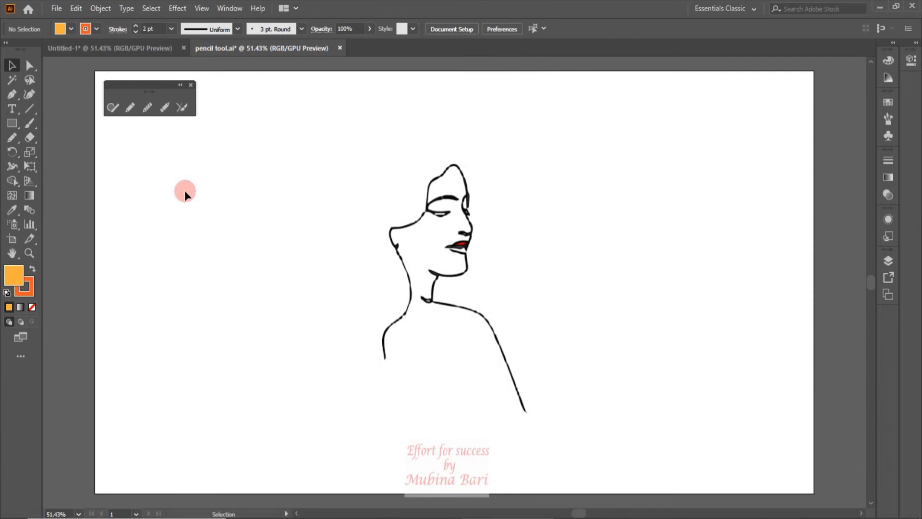
Set up the Pencil tool with no fill and a black 2 pt stroke.
{"action": "left_click", "coordinate": [130, 107]}
{"action": "left_click", "coordinate": [123, 112]}
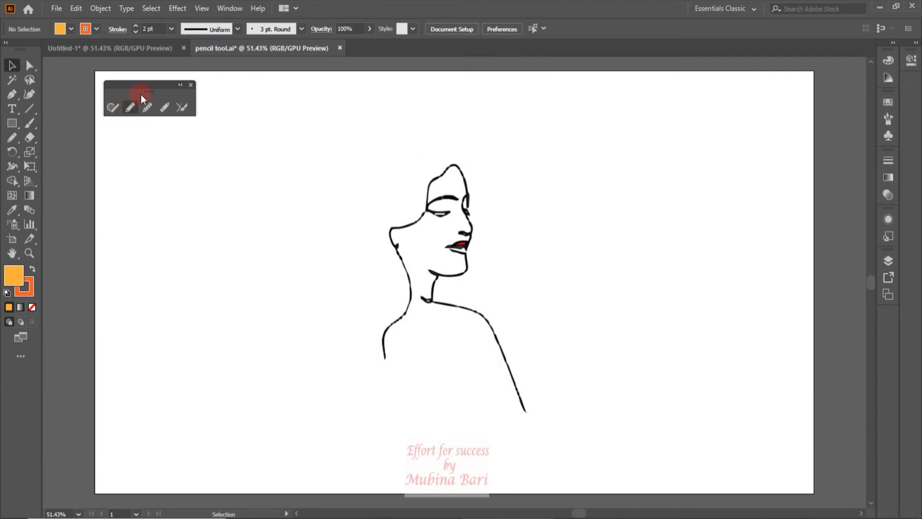
{"action": "left_click", "coordinate": [71, 29]}
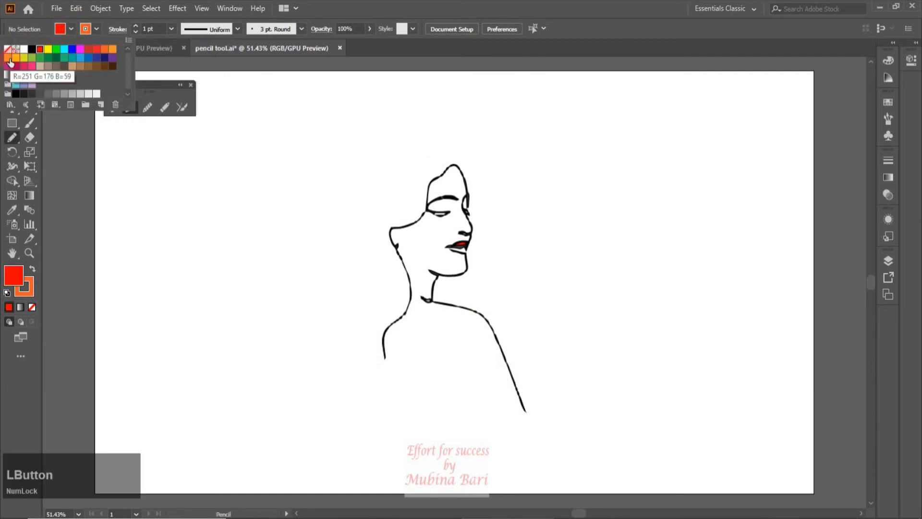
{"action": "left_click", "coordinate": [8, 48]}
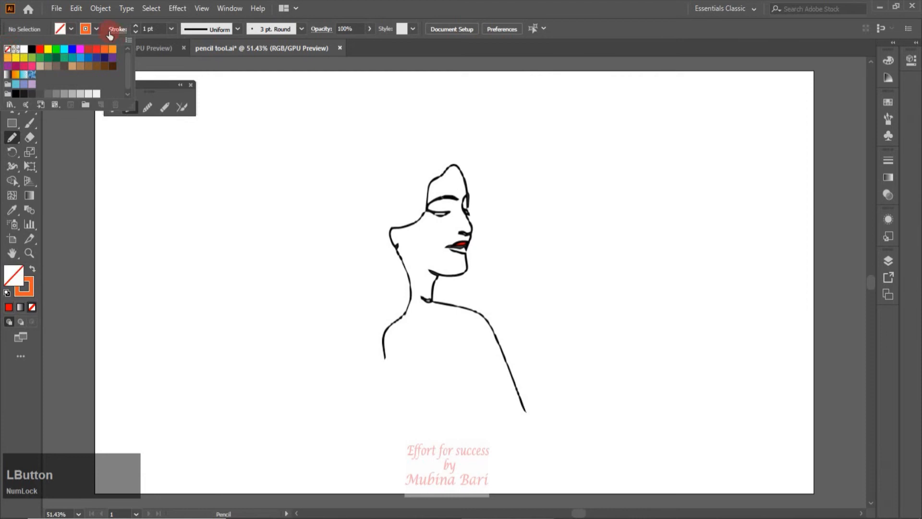
{"action": "left_click", "coordinate": [99, 31]}
{"action": "left_click", "coordinate": [97, 31]}
{"action": "left_click", "coordinate": [32, 49]}
{"action": "left_click", "coordinate": [174, 29]}
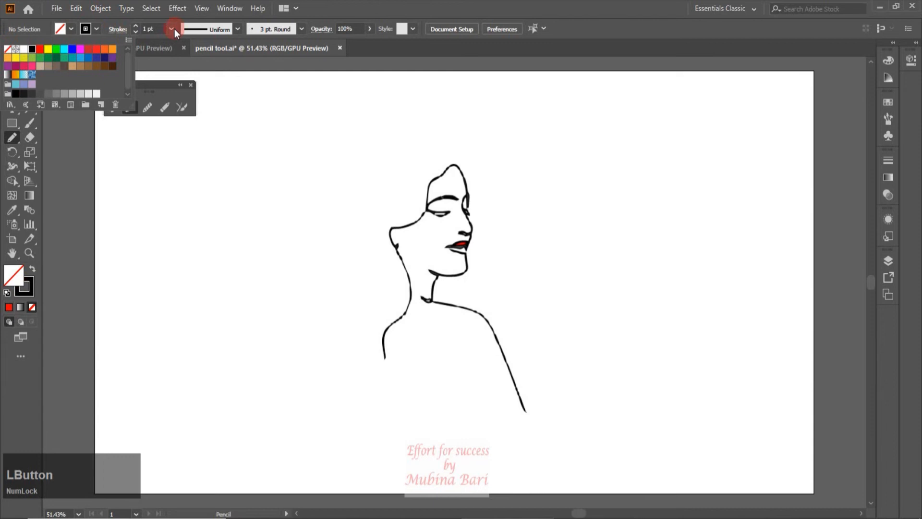
{"action": "left_click", "coordinate": [173, 29]}
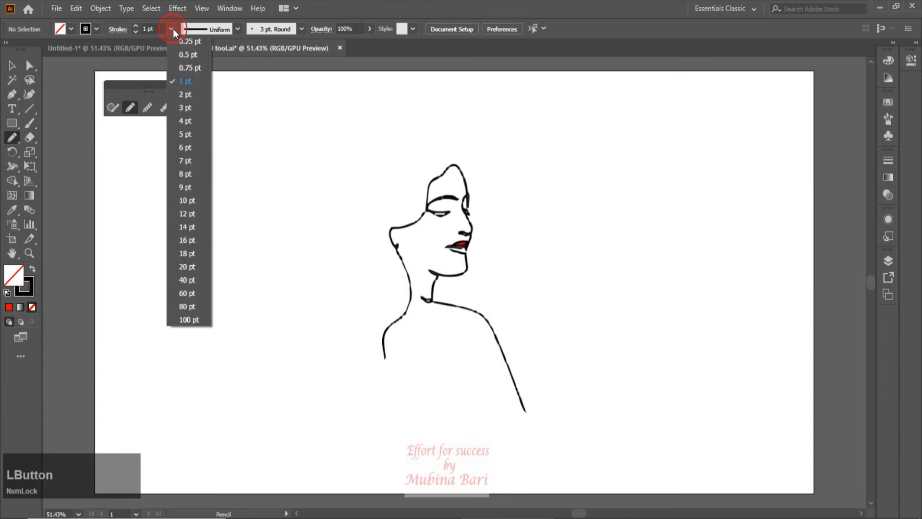
{"action": "left_click", "coordinate": [184, 95]}
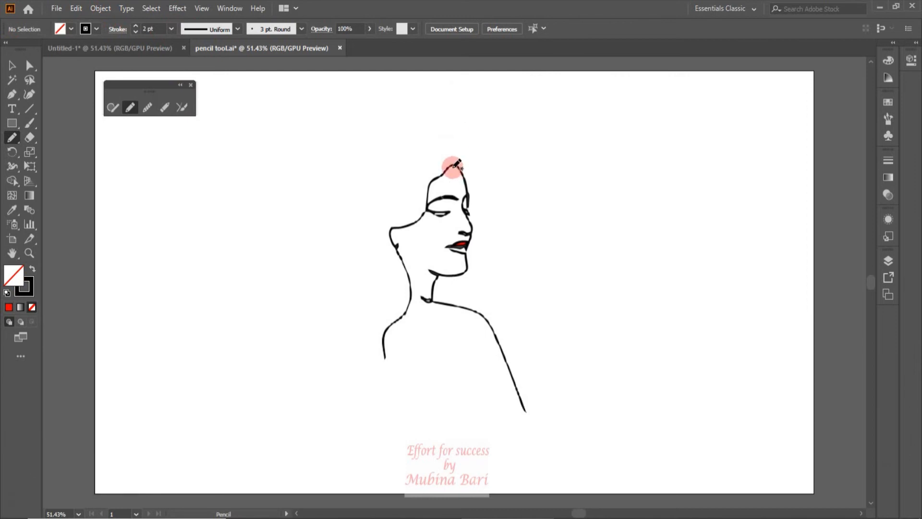
Draw ten flowing hair strands with the Pencil tool from the woman's forehead and crown down behind her neck.
{"action": "mouse_move", "coordinate": [454, 164]}
{"action": "left_mouse_down"}
{"action": "mouse_move", "coordinate": [397, 174]}
{"action": "mouse_move", "coordinate": [380, 199]}
{"action": "mouse_move", "coordinate": [383, 295]}
{"action": "mouse_move", "coordinate": [360, 331]}
{"action": "left_mouse_up"}
{"action": "left_click_drag", "start_coordinate": [426, 172], "coordinate": [386, 224]}
{"action": "left_click_drag", "start_coordinate": [413, 170], "coordinate": [378, 238]}
{"action": "left_click_drag", "start_coordinate": [425, 167], "coordinate": [406, 221]}
{"action": "mouse_move", "coordinate": [456, 163]}
{"action": "left_mouse_down"}
{"action": "mouse_move", "coordinate": [368, 220]}
{"action": "mouse_move", "coordinate": [350, 326]}
{"action": "left_mouse_up"}
{"action": "mouse_move", "coordinate": [384, 243]}
{"action": "left_mouse_down"}
{"action": "mouse_move", "coordinate": [381, 327]}
{"action": "mouse_move", "coordinate": [360, 352]}
{"action": "left_mouse_up"}
{"action": "left_click_drag", "start_coordinate": [361, 264], "coordinate": [388, 392]}
{"action": "left_click_drag", "start_coordinate": [359, 235], "coordinate": [358, 374]}
{"action": "left_click_drag", "start_coordinate": [390, 250], "coordinate": [352, 343]}
{"action": "left_click_drag", "start_coordinate": [364, 178], "coordinate": [358, 237]}
{"action": "mouse_move", "coordinate": [412, 150]}
{"action": "left_mouse_down"}
{"action": "mouse_move", "coordinate": [359, 163]}
{"action": "mouse_move", "coordinate": [331, 278]}
{"action": "mouse_move", "coordinate": [314, 272]}
{"action": "left_mouse_up"}
{"action": "key", "text": "ctrl+z"}
{"action": "key", "text": "ctrl+z"}
Draw a long outer hair strand behind the head and two short strands curling at the hair's lower tips.
{"action": "mouse_move", "coordinate": [374, 173]}
{"action": "left_mouse_down"}
{"action": "mouse_move", "coordinate": [353, 251]}
{"action": "mouse_move", "coordinate": [397, 395]}
{"action": "left_mouse_up"}
{"action": "left_click_drag", "start_coordinate": [385, 350], "coordinate": [374, 432]}
{"action": "left_click_drag", "start_coordinate": [391, 376], "coordinate": [367, 414]}
{"action": "left_click_drag", "start_coordinate": [362, 400], "coordinate": [384, 434]}
{"action": "key", "text": "ctrl+z"}
{"action": "mouse_move", "coordinate": [374, 174]}
{"action": "left_mouse_down"}
{"action": "mouse_move", "coordinate": [386, 174]}
{"action": "mouse_move", "coordinate": [361, 182]}
{"action": "mouse_move", "coordinate": [363, 198]}
{"action": "left_mouse_up"}
{"action": "key", "text": "ctrl+z"}
{"action": "left_click", "coordinate": [12, 66]}
{"action": "left_click", "coordinate": [216, 163]}
{"action": "left_click", "coordinate": [12, 138]}
{"action": "key", "text": "ctrl+z"}
{"action": "left_click", "coordinate": [12, 66]}
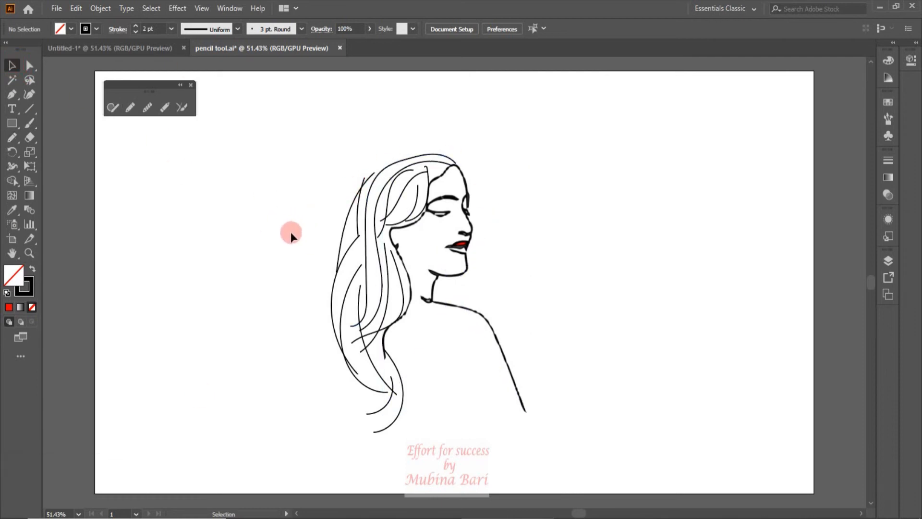
Delete the short upright strand at the back of the head and draw a longer one sweeping down from the crown.
{"action": "left_click", "coordinate": [360, 226]}
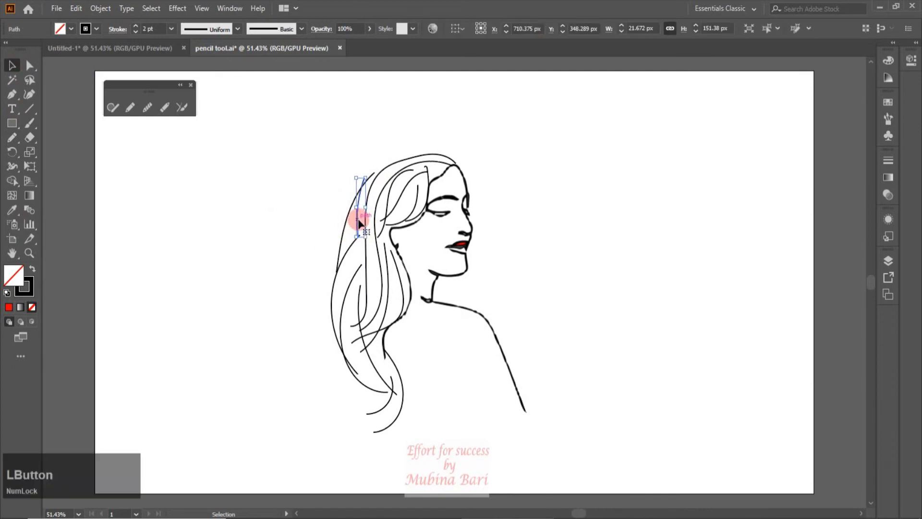
{"action": "key", "text": "Delete"}
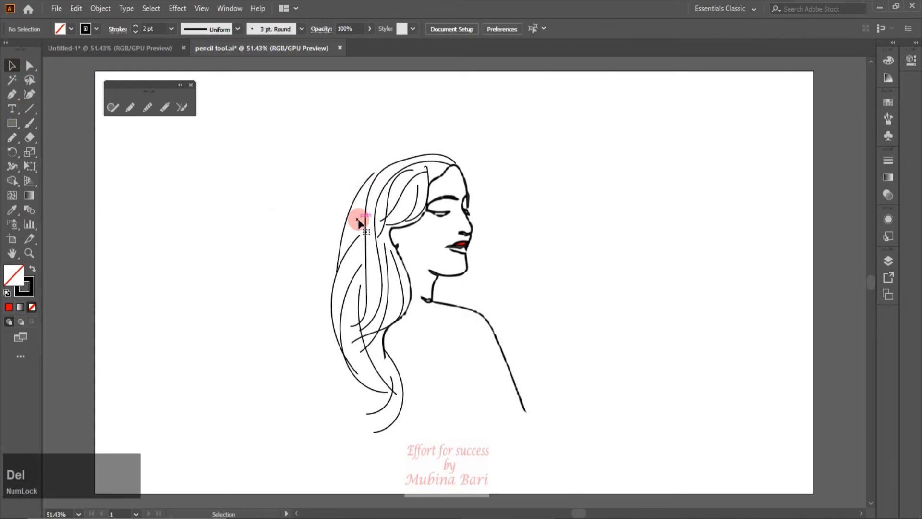
{"action": "left_click", "coordinate": [131, 108]}
{"action": "mouse_move", "coordinate": [403, 153]}
{"action": "left_mouse_down"}
{"action": "mouse_move", "coordinate": [431, 157]}
{"action": "mouse_move", "coordinate": [398, 149]}
{"action": "mouse_move", "coordinate": [354, 181]}
{"action": "mouse_move", "coordinate": [343, 298]}
{"action": "left_mouse_up"}
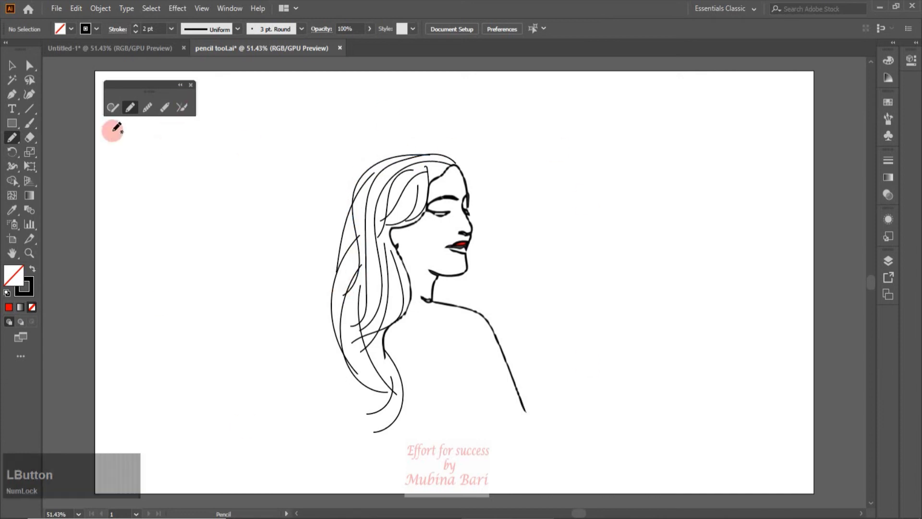
Group the woman's drawing with all hair strands and move the group to the left side of the artboard.
{"action": "left_click", "coordinate": [11, 66]}
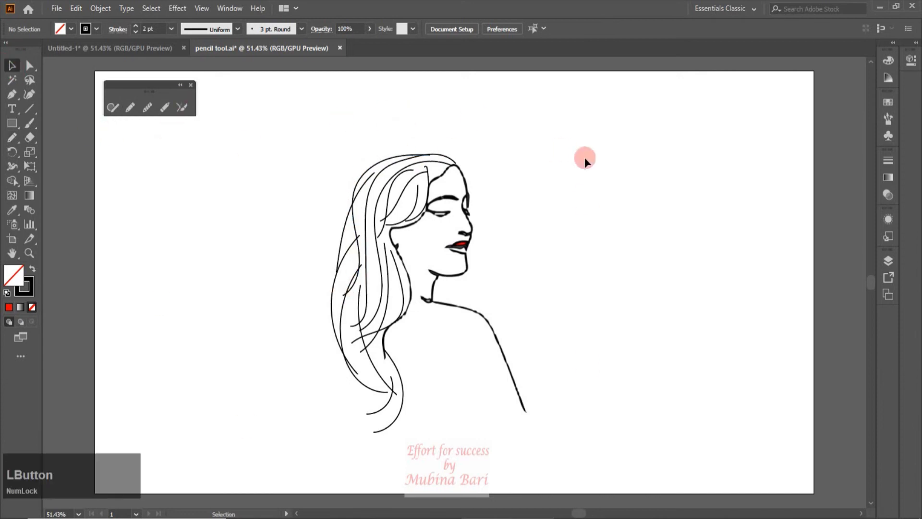
{"action": "key", "text": "ctrl+a"}
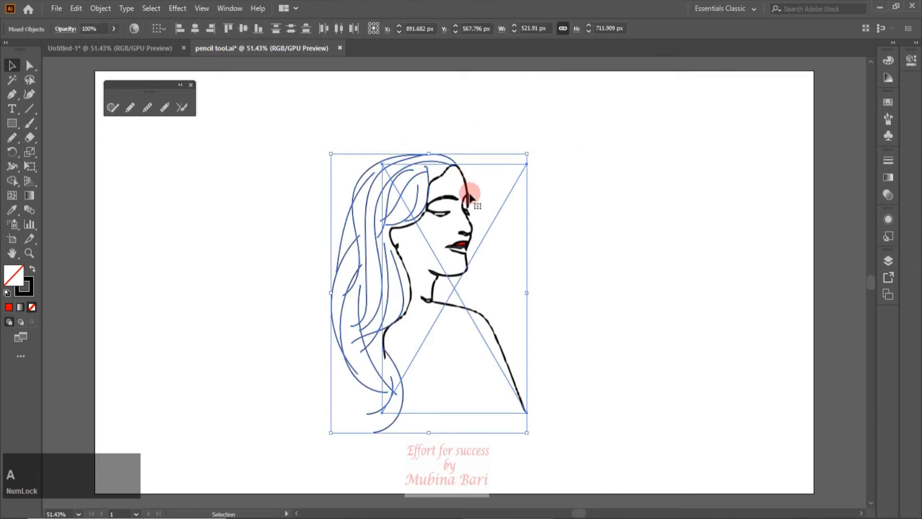
{"action": "right_click", "coordinate": [392, 108]}
{"action": "left_click", "coordinate": [432, 201]}
{"action": "left_click", "coordinate": [645, 189]}
{"action": "mouse_move", "coordinate": [433, 235]}
{"action": "left_mouse_down"}
{"action": "mouse_move", "coordinate": [422, 228]}
{"action": "mouse_move", "coordinate": [222, 232]}
{"action": "left_mouse_up"}
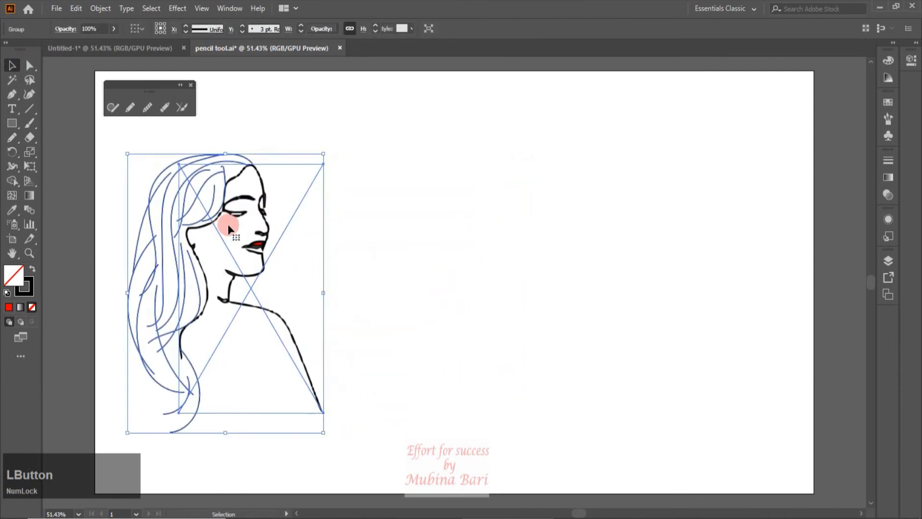
{"action": "left_click", "coordinate": [630, 278]}
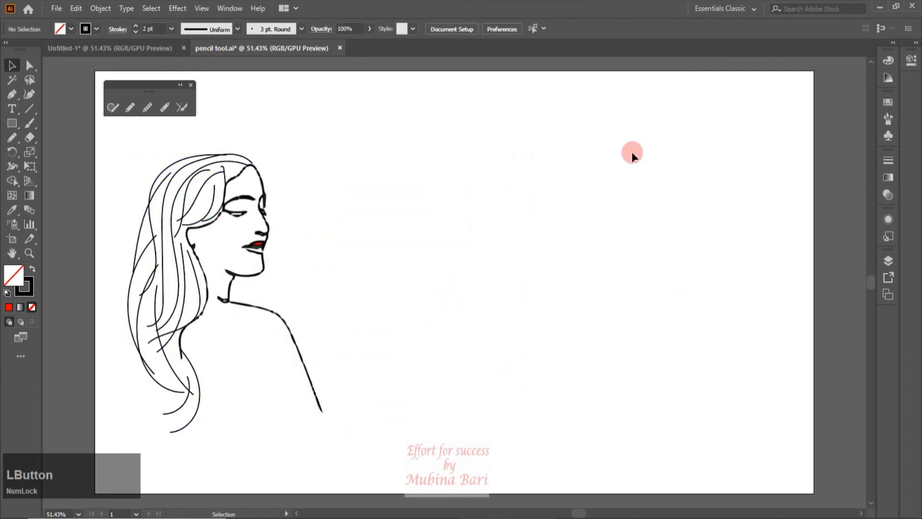
Set the Pencil tool's Fidelity to fully Accurate and turn on Keep selected in its options.
{"action": "left_click", "coordinate": [129, 107]}
{"action": "double_click", "coordinate": [129, 108]}
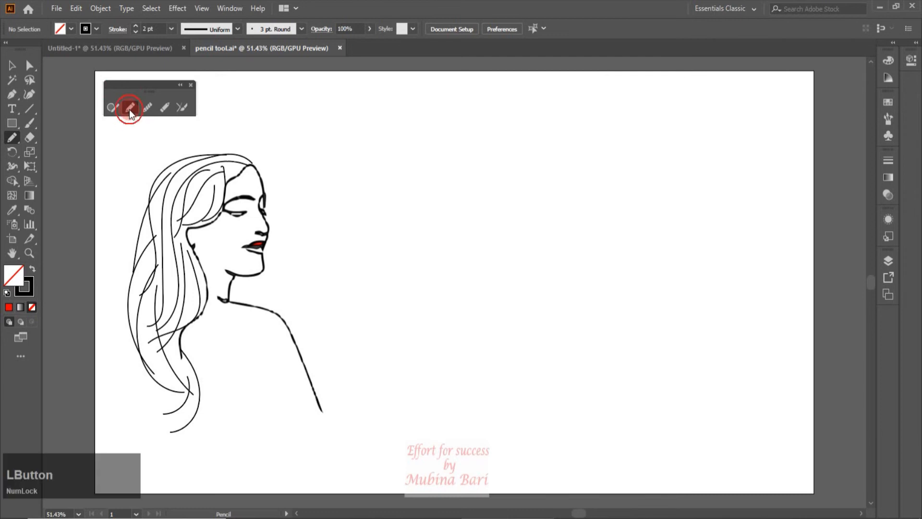
{"action": "left_click_drag", "start_coordinate": [759, 174], "coordinate": [737, 177]}
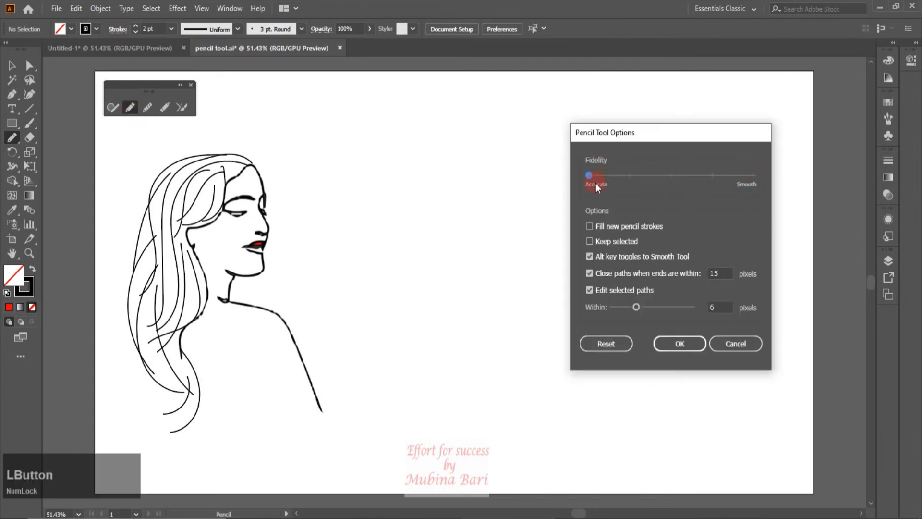
{"action": "left_click", "coordinate": [592, 243]}
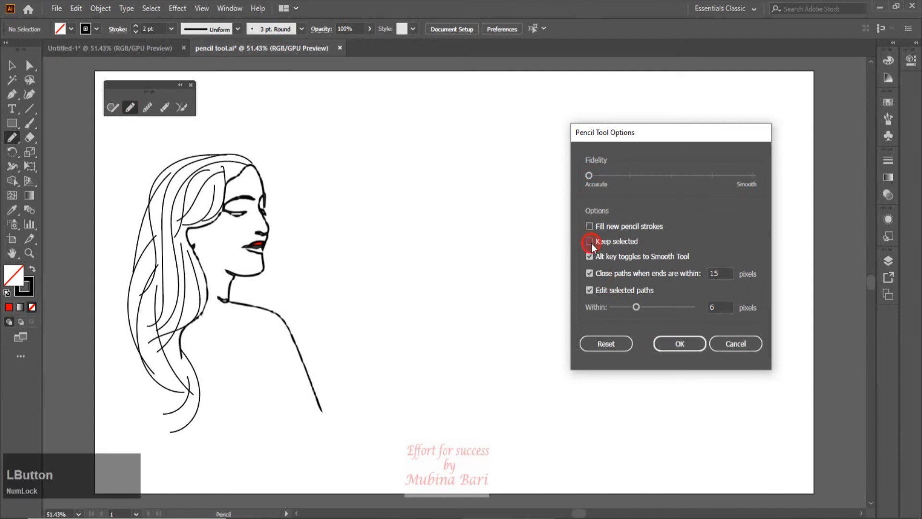
{"action": "left_click", "coordinate": [691, 342]}
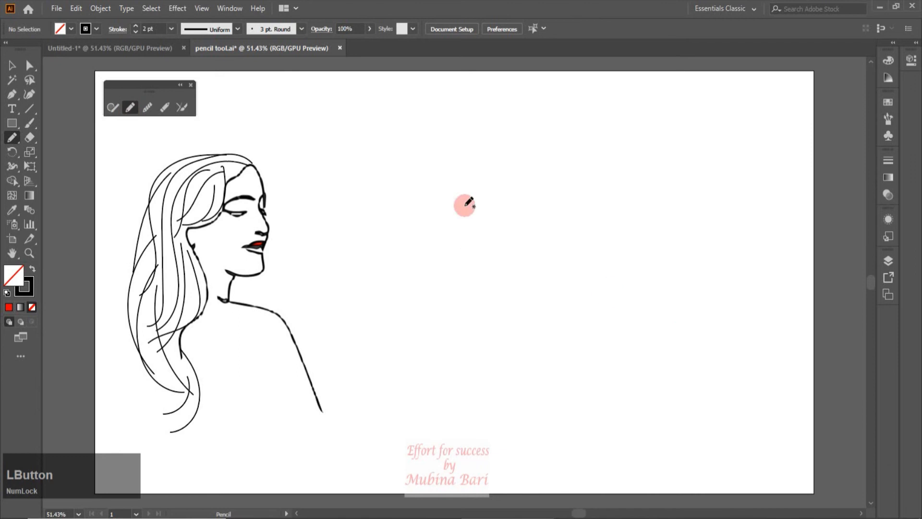
Draw a wavy open curve about 896 by 262 px beside the woman and redraw its second crest as a lower, nearly straight slope.
{"action": "mouse_move", "coordinate": [407, 212]}
{"action": "left_mouse_down"}
{"action": "mouse_move", "coordinate": [449, 197]}
{"action": "mouse_move", "coordinate": [550, 229]}
{"action": "mouse_move", "coordinate": [658, 226]}
{"action": "mouse_move", "coordinate": [743, 176]}
{"action": "mouse_move", "coordinate": [738, 154]}
{"action": "left_mouse_up"}
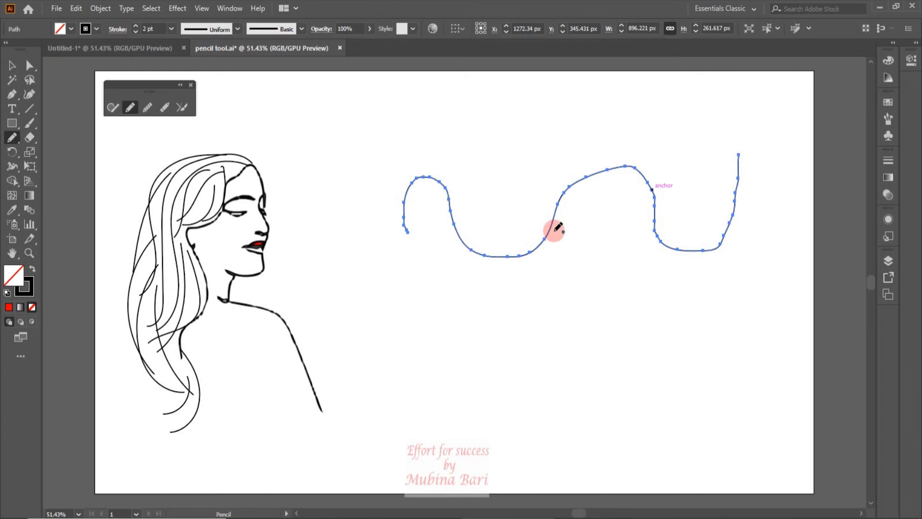
{"action": "mouse_move", "coordinate": [558, 201]}
{"action": "left_mouse_down"}
{"action": "mouse_move", "coordinate": [658, 189]}
{"action": "mouse_move", "coordinate": [659, 182]}
{"action": "left_mouse_up"}
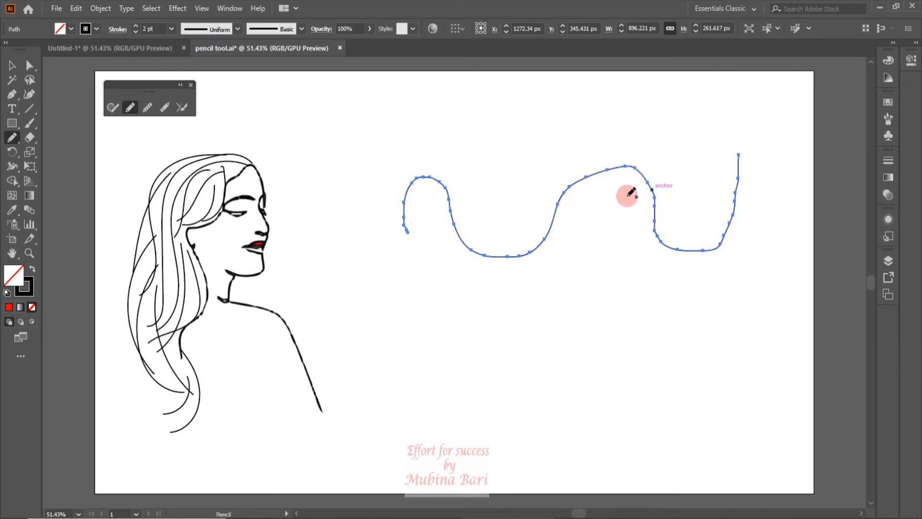
{"action": "left_click_drag", "start_coordinate": [556, 206], "coordinate": [651, 183]}
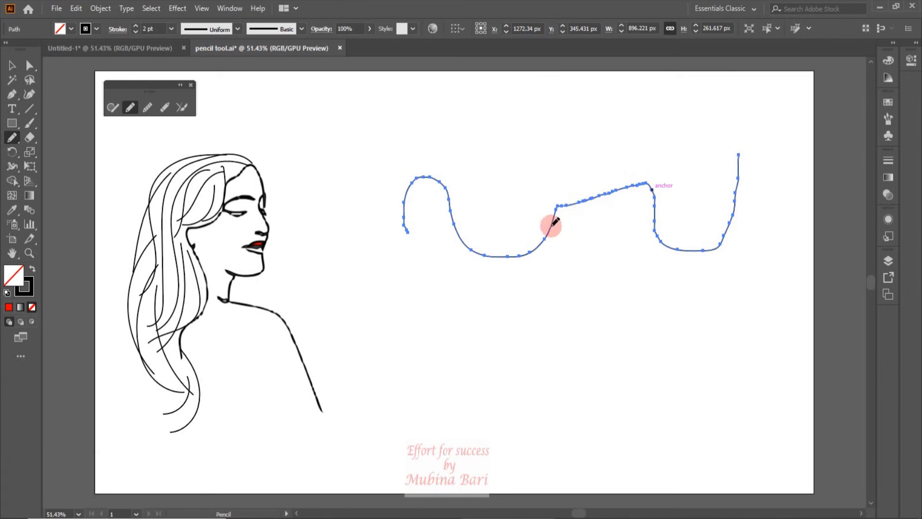
Redraw the wavy curve's raised slope lower and reshape the trough before it, and delete the curve.
{"action": "left_click_drag", "start_coordinate": [552, 225], "coordinate": [654, 206]}
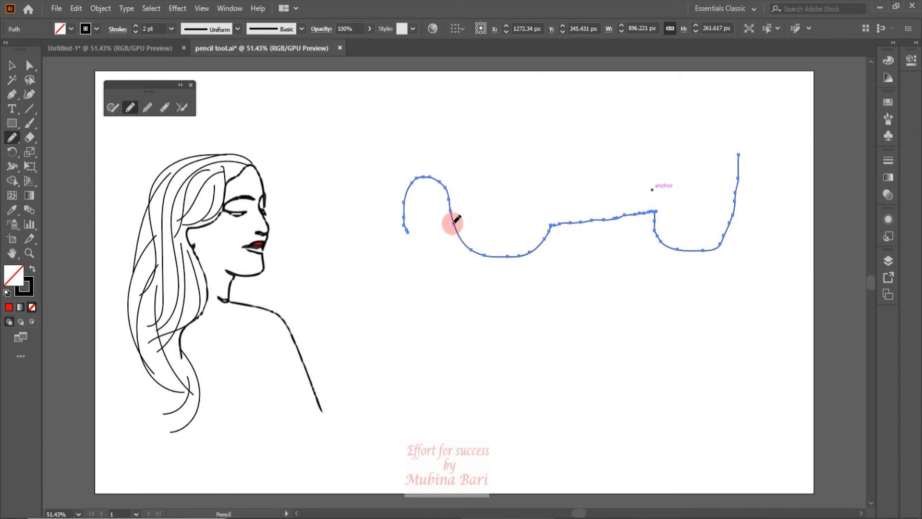
{"action": "mouse_move", "coordinate": [453, 223]}
{"action": "left_mouse_down"}
{"action": "mouse_move", "coordinate": [515, 258]}
{"action": "mouse_move", "coordinate": [544, 253]}
{"action": "mouse_move", "coordinate": [563, 222]}
{"action": "left_mouse_up"}
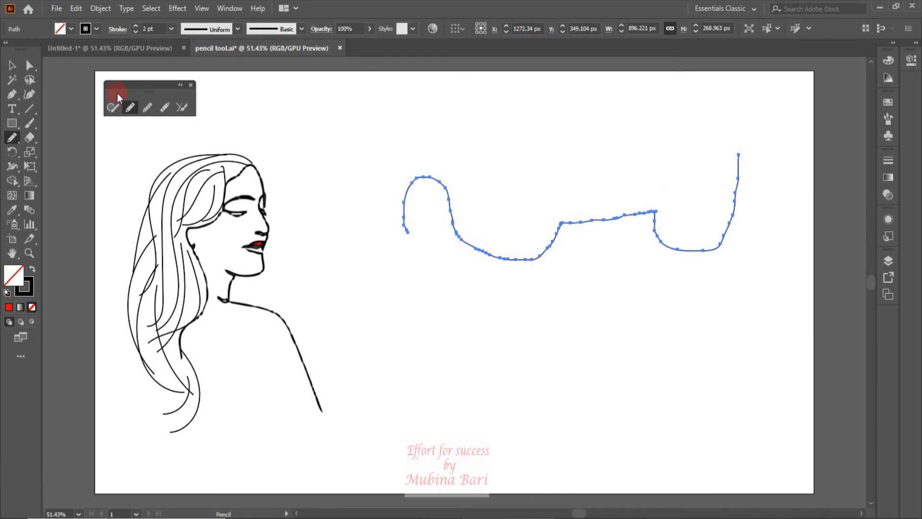
{"action": "left_click", "coordinate": [12, 66]}
{"action": "key", "text": "Delete"}
Draw an open rectangular path about 775 by 441 px from constrained straight Pencil segments, and delete it.
{"action": "key", "text": "n"}
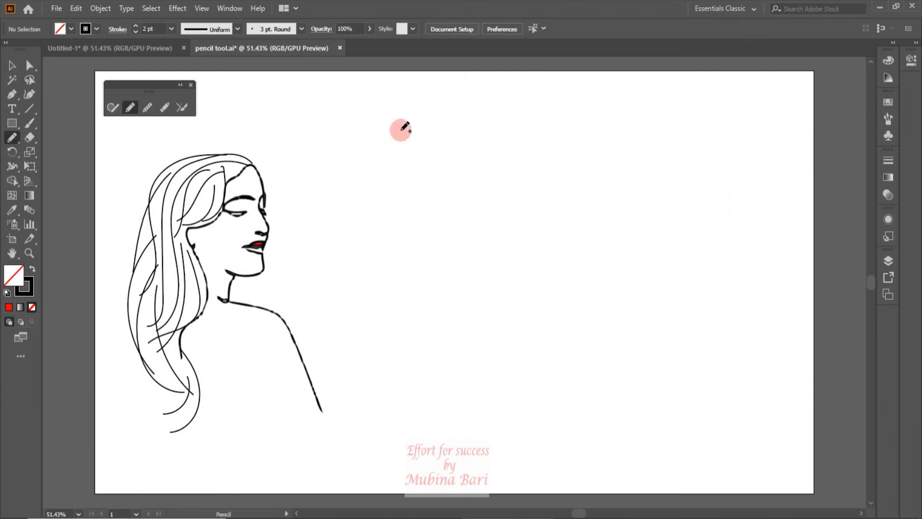
{"action": "left_click_drag", "start_coordinate": [401, 129], "coordinate": [673, 130]}
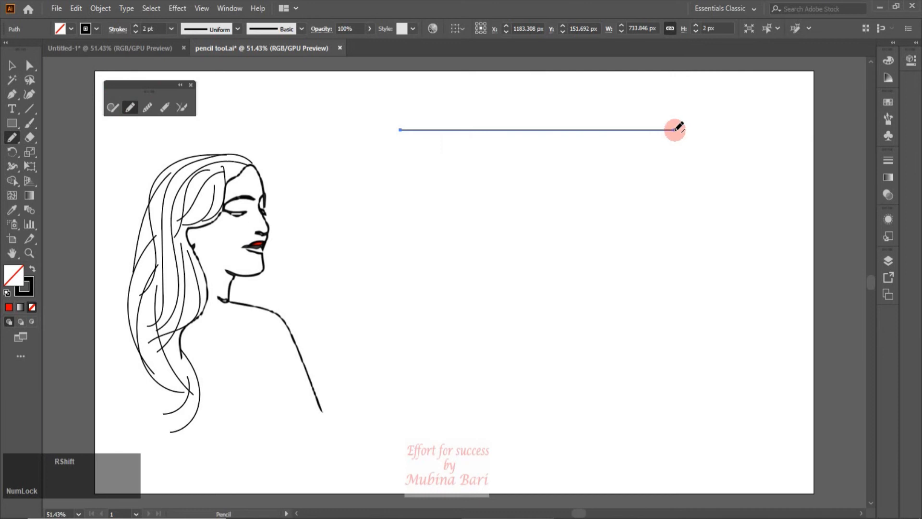
{"action": "left_click_drag", "start_coordinate": [675, 128], "coordinate": [689, 299]}
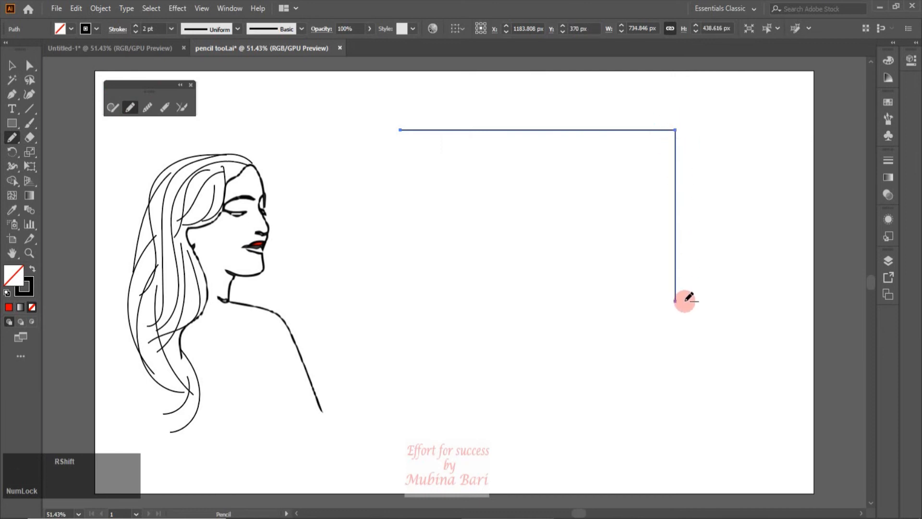
{"action": "left_click", "coordinate": [676, 302]}
{"action": "mouse_move", "coordinate": [669, 296]}
{"action": "left_mouse_down"}
{"action": "mouse_move", "coordinate": [388, 279]}
{"action": "mouse_move", "coordinate": [409, 181]}
{"action": "mouse_move", "coordinate": [406, 131]}
{"action": "left_mouse_up"}
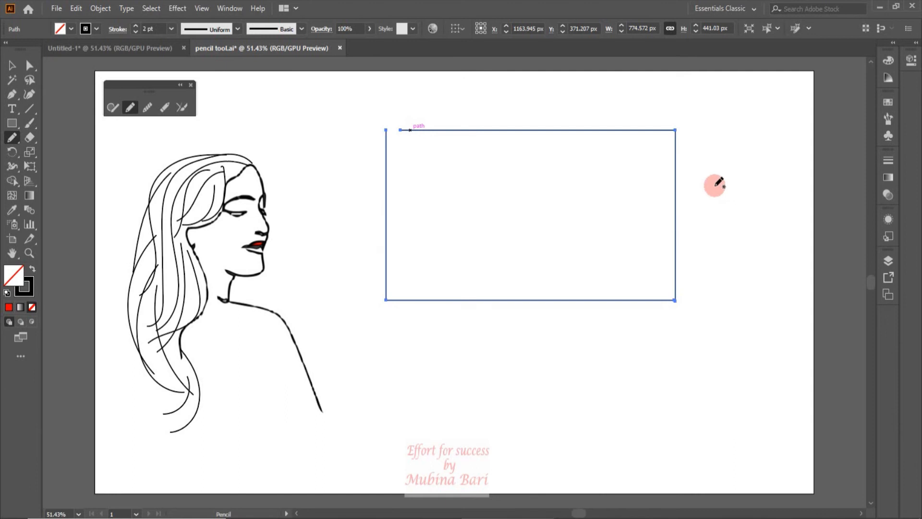
{"action": "left_click", "coordinate": [25, 76]}
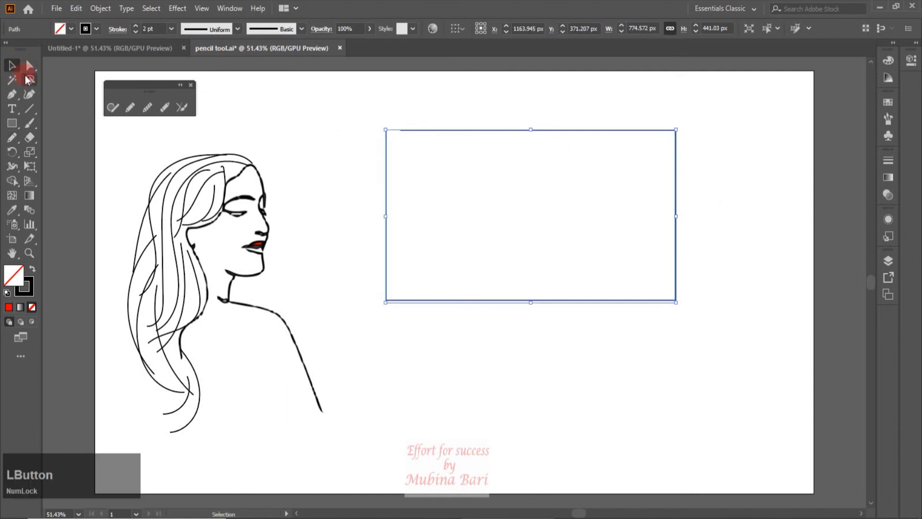
{"action": "key", "text": "Delete"}
Draw a wavy Pencil curve about 886 by 172 px beside the woman and smooth its first crest with the Smooth tool.
{"action": "left_click", "coordinate": [129, 108]}
{"action": "mouse_move", "coordinate": [343, 175]}
{"action": "left_mouse_down"}
{"action": "mouse_move", "coordinate": [359, 149]}
{"action": "mouse_move", "coordinate": [452, 209]}
{"action": "mouse_move", "coordinate": [598, 154]}
{"action": "mouse_move", "coordinate": [676, 196]}
{"action": "left_mouse_up"}
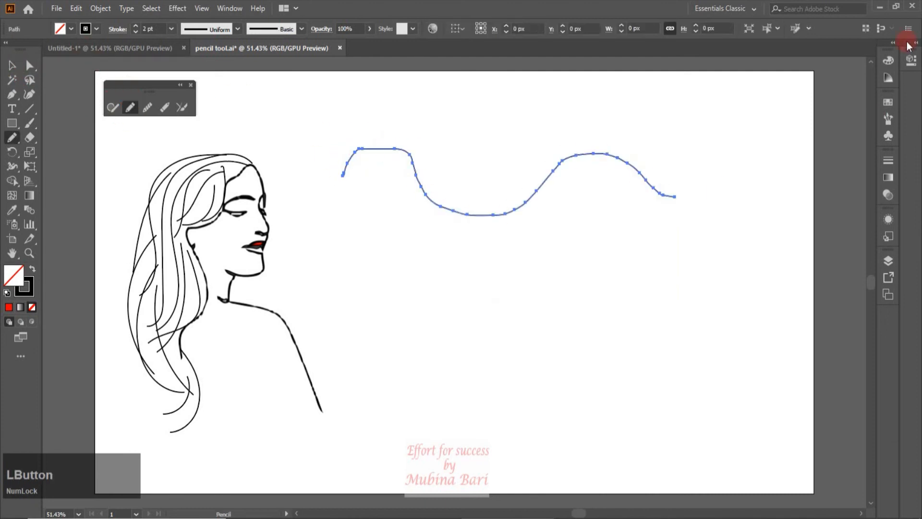
{"action": "left_click", "coordinate": [146, 108]}
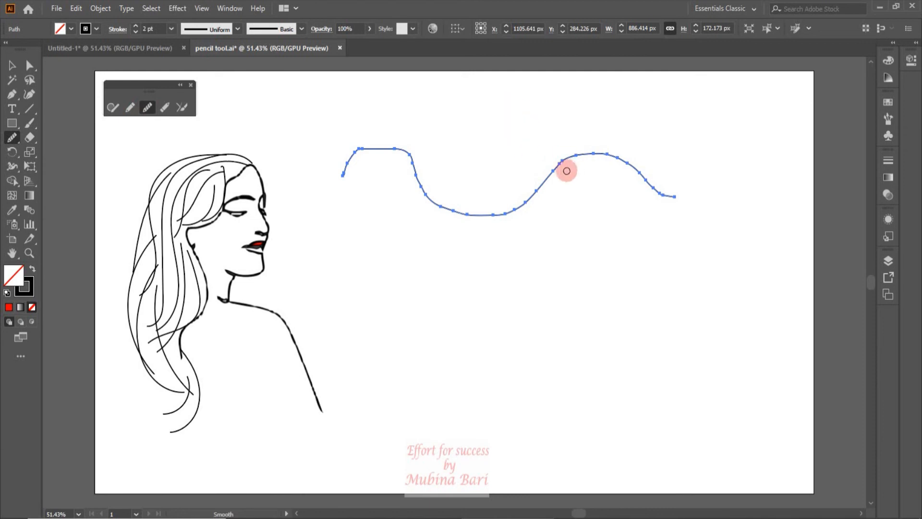
{"action": "mouse_move", "coordinate": [549, 169]}
{"action": "left_mouse_down"}
{"action": "mouse_move", "coordinate": [570, 189]}
{"action": "mouse_move", "coordinate": [610, 165]}
{"action": "mouse_move", "coordinate": [560, 171]}
{"action": "mouse_move", "coordinate": [570, 150]}
{"action": "mouse_move", "coordinate": [377, 152]}
{"action": "mouse_move", "coordinate": [373, 146]}
{"action": "mouse_move", "coordinate": [430, 113]}
{"action": "mouse_move", "coordinate": [374, 151]}
{"action": "mouse_move", "coordinate": [360, 146]}
{"action": "mouse_move", "coordinate": [370, 162]}
{"action": "mouse_move", "coordinate": [356, 148]}
{"action": "mouse_move", "coordinate": [379, 175]}
{"action": "mouse_move", "coordinate": [360, 152]}
{"action": "mouse_move", "coordinate": [346, 156]}
{"action": "mouse_move", "coordinate": [367, 179]}
{"action": "mouse_move", "coordinate": [395, 151]}
{"action": "mouse_move", "coordinate": [385, 174]}
{"action": "mouse_move", "coordinate": [340, 173]}
{"action": "mouse_move", "coordinate": [391, 193]}
{"action": "mouse_move", "coordinate": [370, 179]}
{"action": "mouse_move", "coordinate": [407, 150]}
{"action": "mouse_move", "coordinate": [387, 175]}
{"action": "mouse_move", "coordinate": [423, 168]}
{"action": "mouse_move", "coordinate": [388, 194]}
{"action": "mouse_move", "coordinate": [423, 183]}
{"action": "mouse_move", "coordinate": [387, 202]}
{"action": "mouse_move", "coordinate": [414, 142]}
{"action": "mouse_move", "coordinate": [387, 188]}
{"action": "left_mouse_up"}
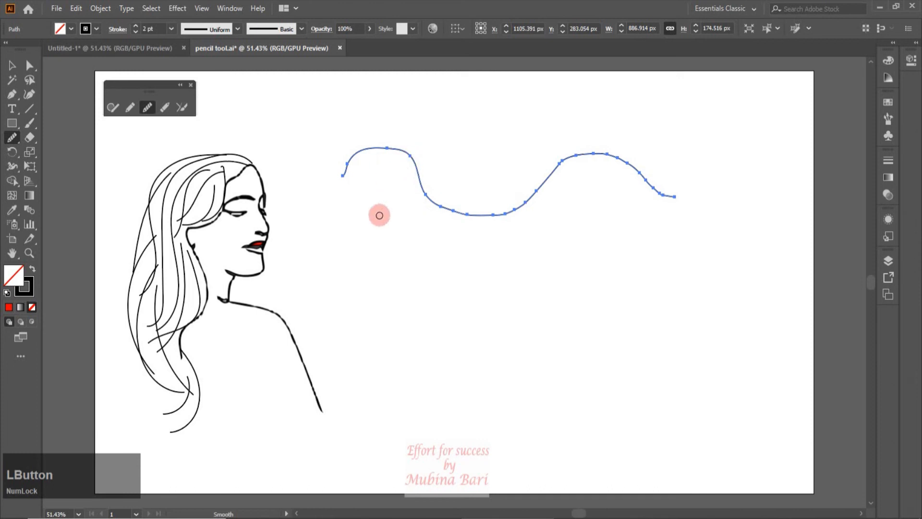
{"action": "left_click_drag", "start_coordinate": [415, 158], "coordinate": [418, 183]}
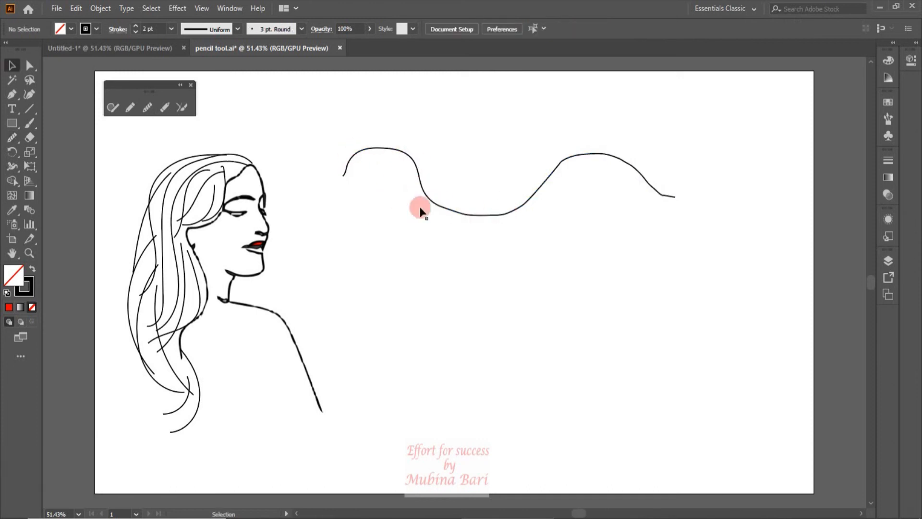
Examine the Fidelity setting in the Smooth tool's options and dismiss the dialog without applying anything.
{"action": "double_click", "coordinate": [142, 109]}
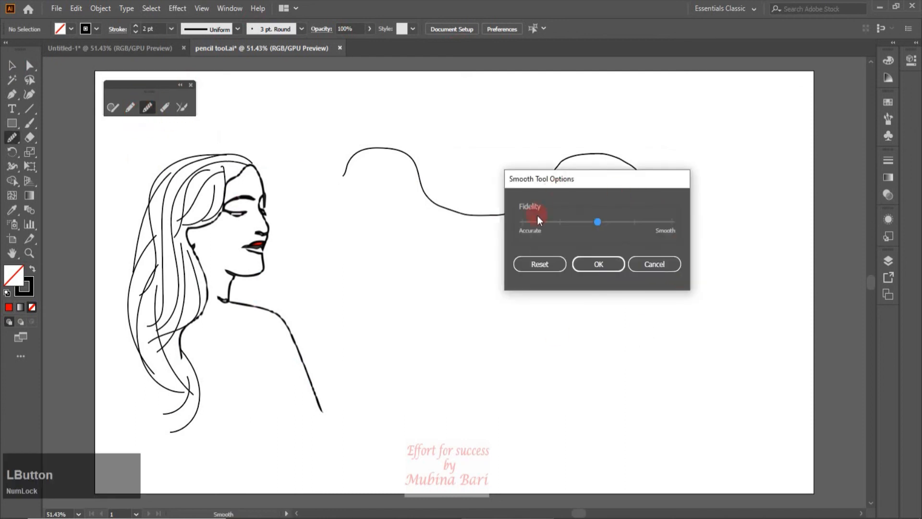
{"action": "left_click_drag", "start_coordinate": [621, 178], "coordinate": [754, 190]}
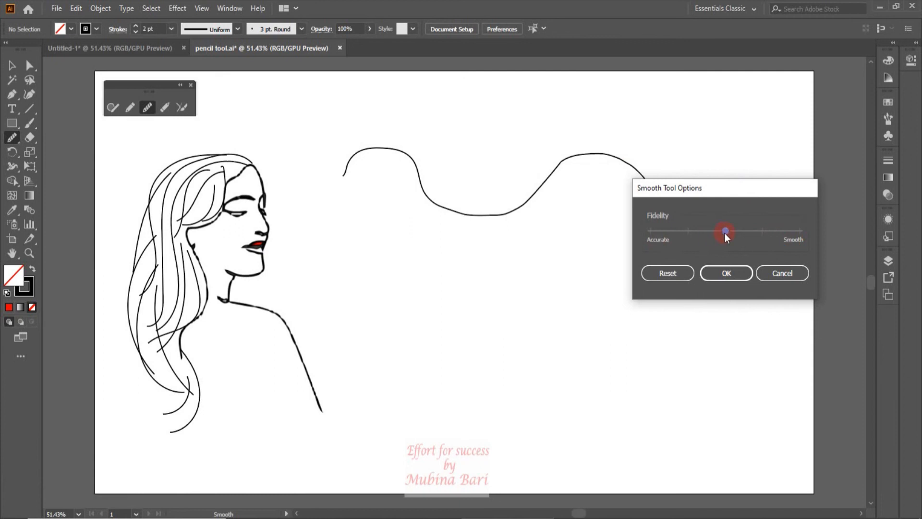
{"action": "left_click", "coordinate": [772, 272]}
{"action": "left_click", "coordinate": [782, 274]}
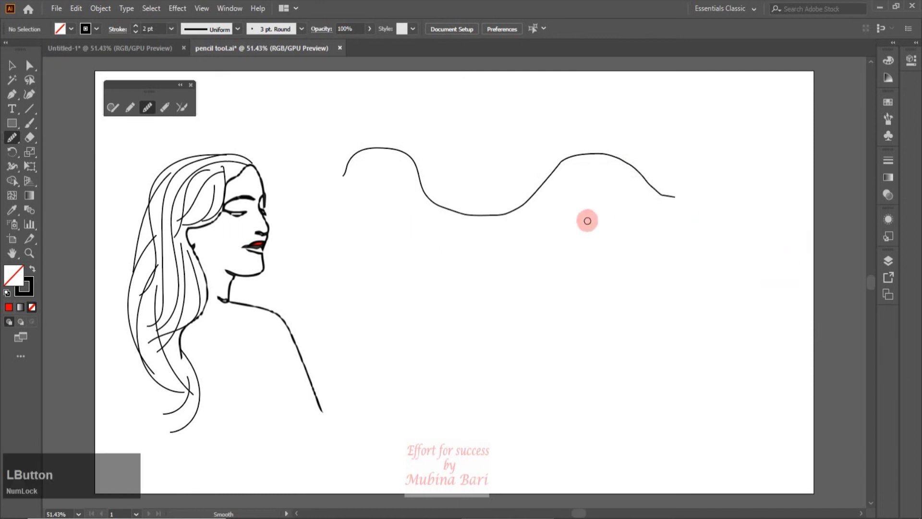
Delete the smoothed wavy curve beside the woman.
{"action": "left_click", "coordinate": [18, 70]}
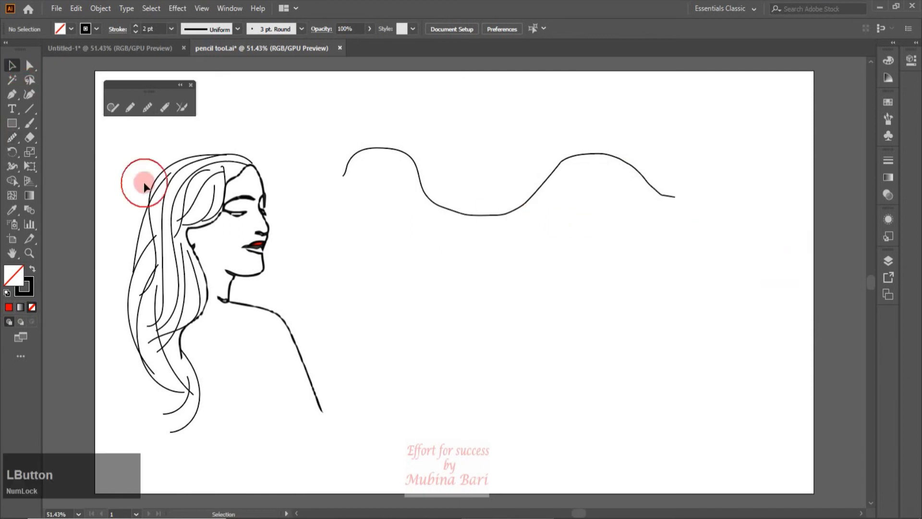
{"action": "left_click", "coordinate": [481, 215]}
{"action": "key", "text": "Delete"}
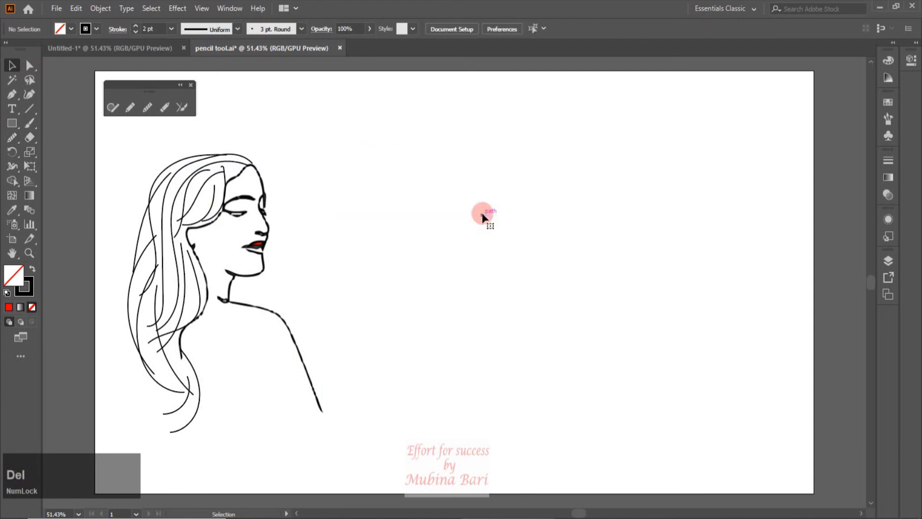
Draw a rectangle about 422 by 303 px beside the woman and set its stroke to 5 pt.
{"action": "left_click", "coordinate": [12, 123]}
{"action": "left_click_drag", "start_coordinate": [458, 164], "coordinate": [616, 282]}
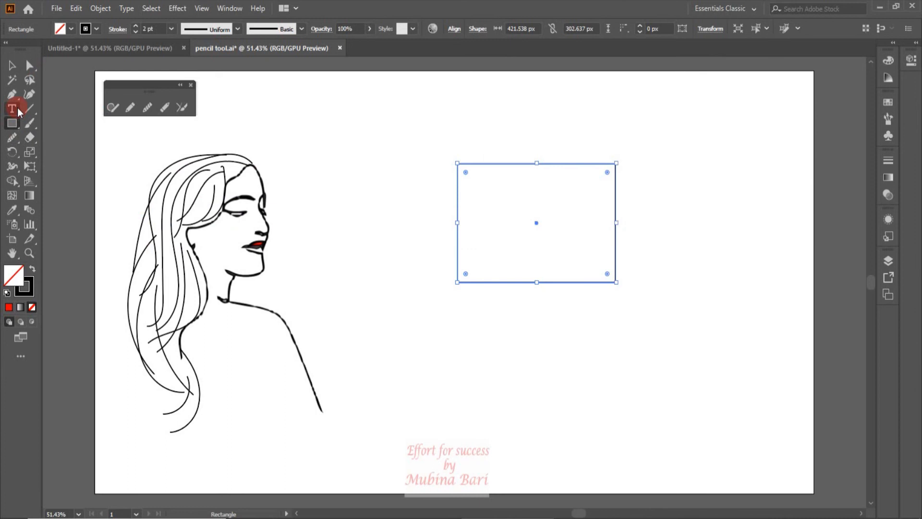
{"action": "left_click", "coordinate": [170, 31]}
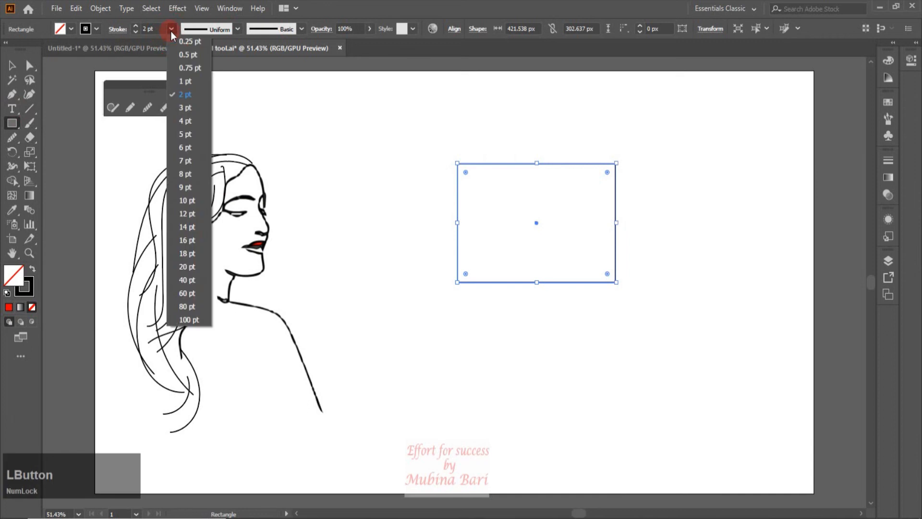
{"action": "left_click", "coordinate": [186, 134]}
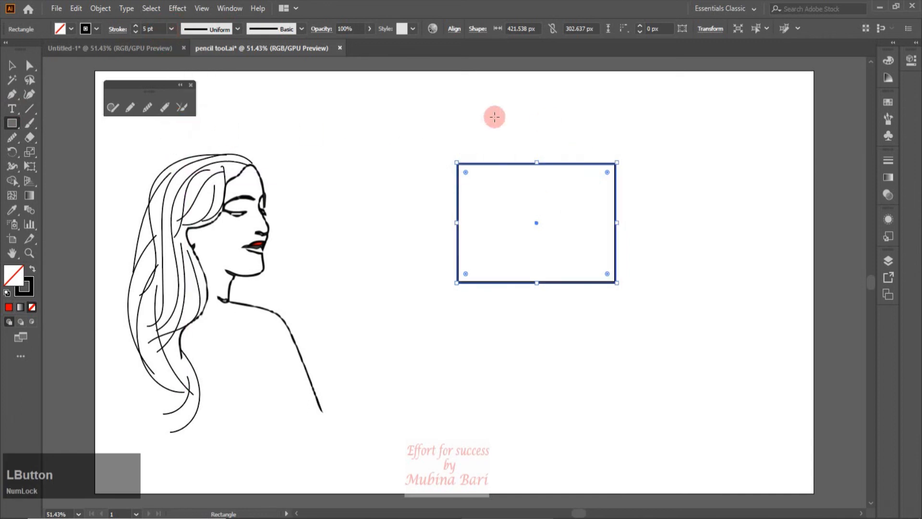
Smooth the rectangle's upper-left corner using the Smooth tool with Fidelity at the middle setting.
{"action": "left_click", "coordinate": [146, 107]}
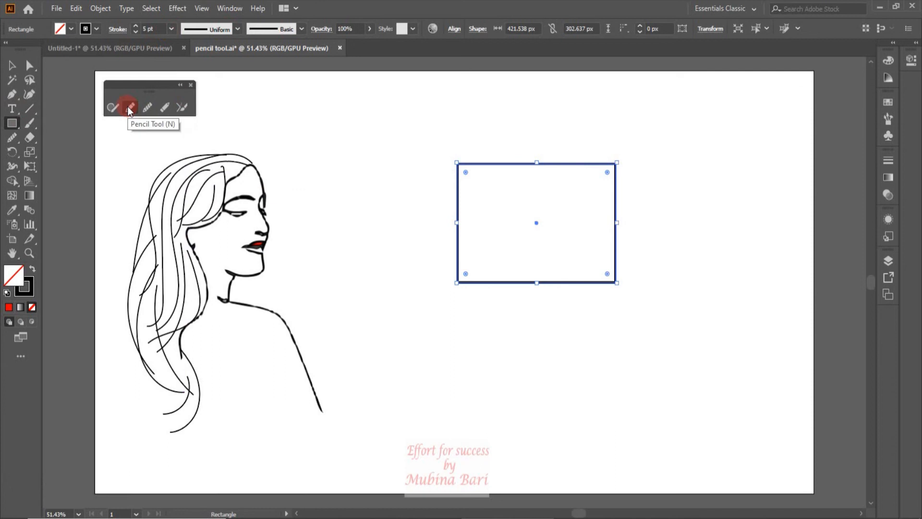
{"action": "left_click", "coordinate": [127, 106]}
{"action": "left_click", "coordinate": [147, 106]}
{"action": "double_click", "coordinate": [148, 105]}
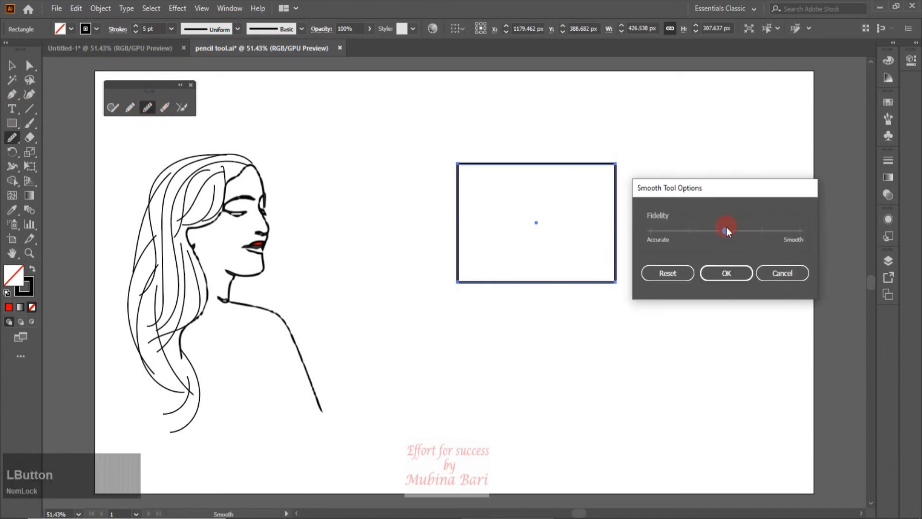
{"action": "left_click", "coordinate": [720, 274]}
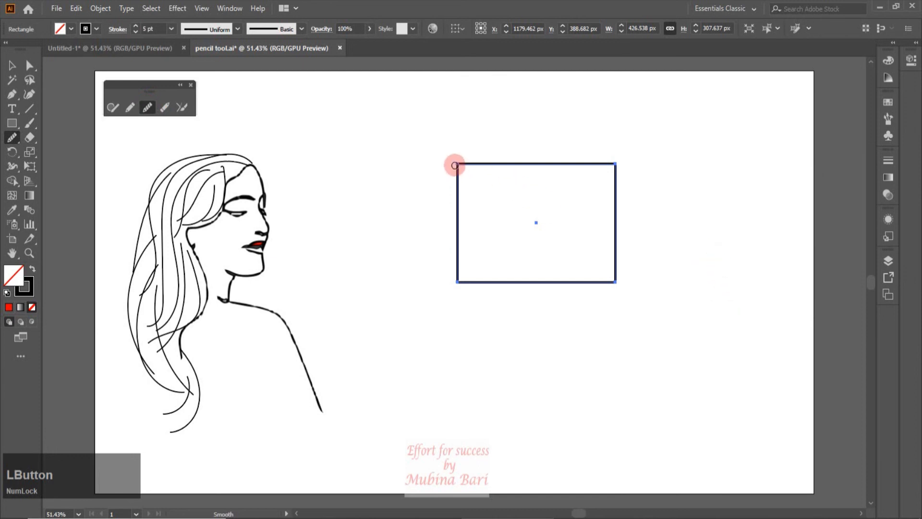
{"action": "left_click_drag", "start_coordinate": [458, 164], "coordinate": [511, 197]}
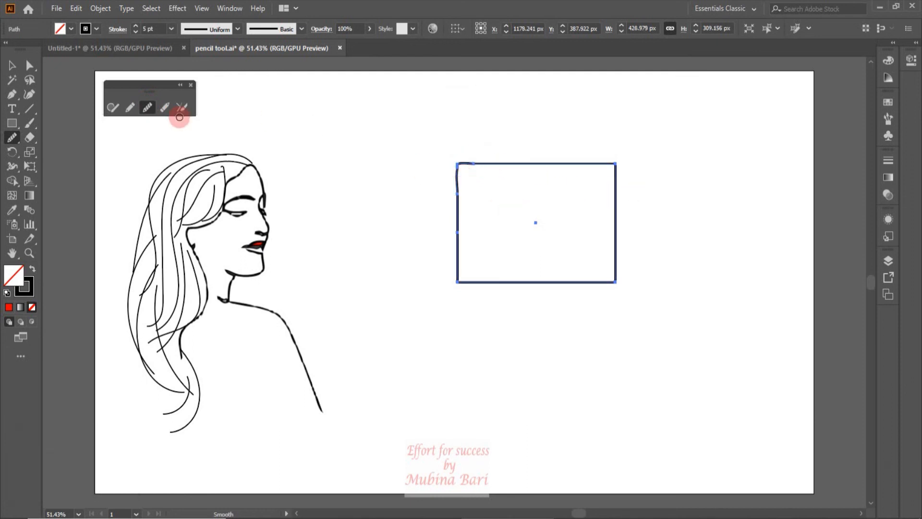
Set the Smooth tool's Fidelity fully to Smooth and smooth the rectangle's upper-right corner.
{"action": "double_click", "coordinate": [147, 109]}
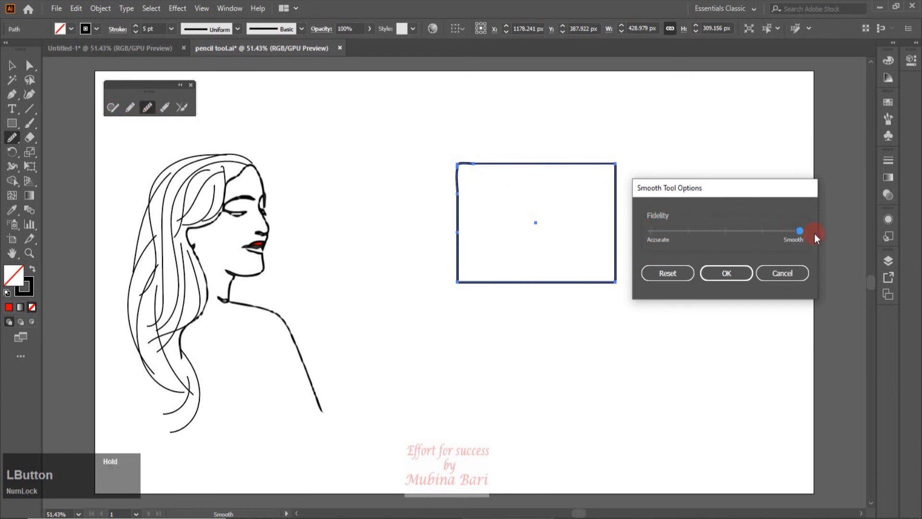
{"action": "left_click", "coordinate": [738, 275]}
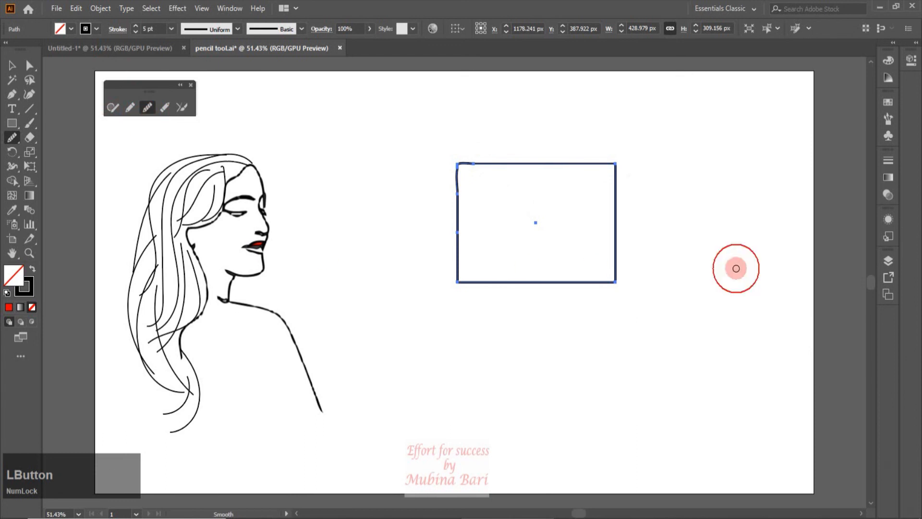
{"action": "left_click_drag", "start_coordinate": [615, 164], "coordinate": [581, 203]}
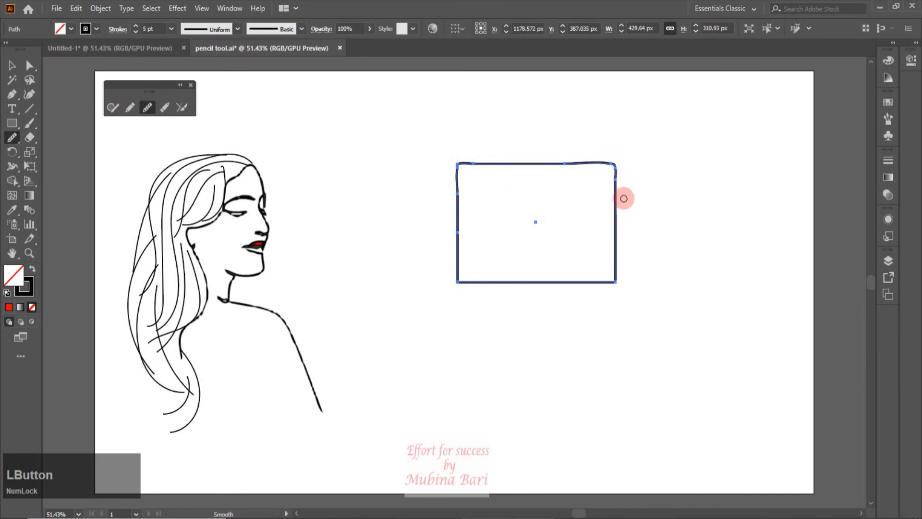
Reset the Smooth tool's Fidelity to its default and smooth the rectangle's lower-left corner.
{"action": "double_click", "coordinate": [150, 108]}
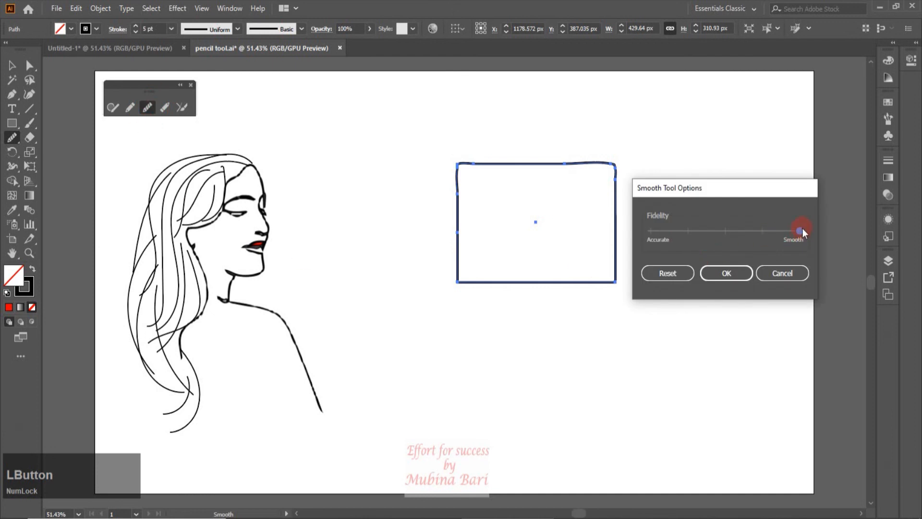
{"action": "left_click", "coordinate": [674, 272]}
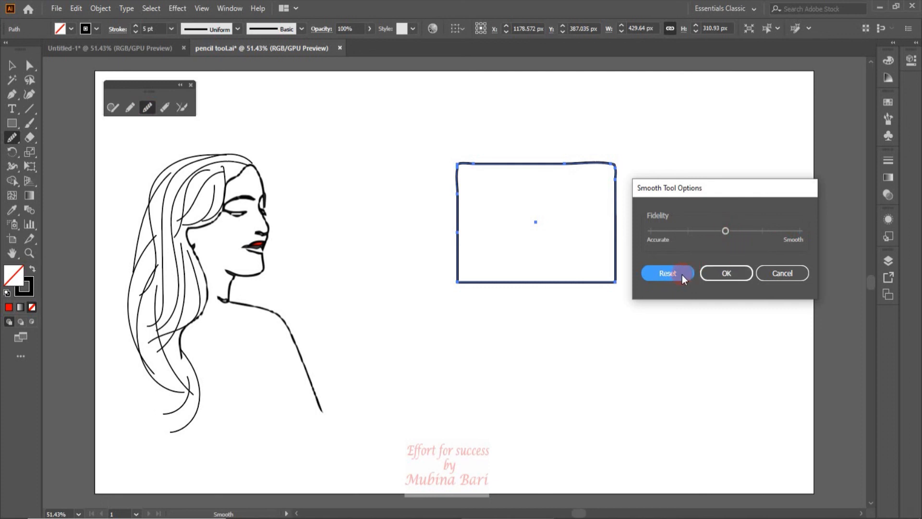
{"action": "left_click", "coordinate": [725, 230]}
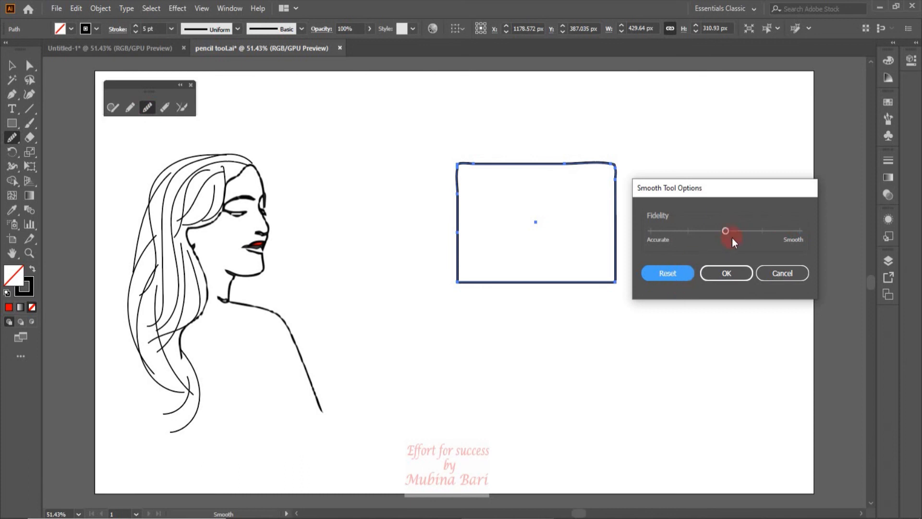
{"action": "left_click", "coordinate": [727, 274]}
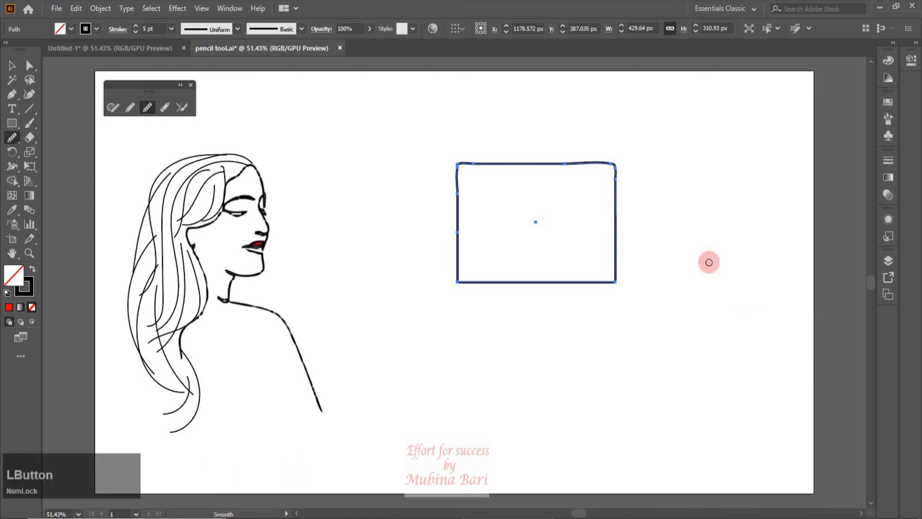
{"action": "mouse_move", "coordinate": [462, 283]}
{"action": "left_mouse_down"}
{"action": "mouse_move", "coordinate": [473, 261]}
{"action": "mouse_move", "coordinate": [546, 209]}
{"action": "left_mouse_up"}
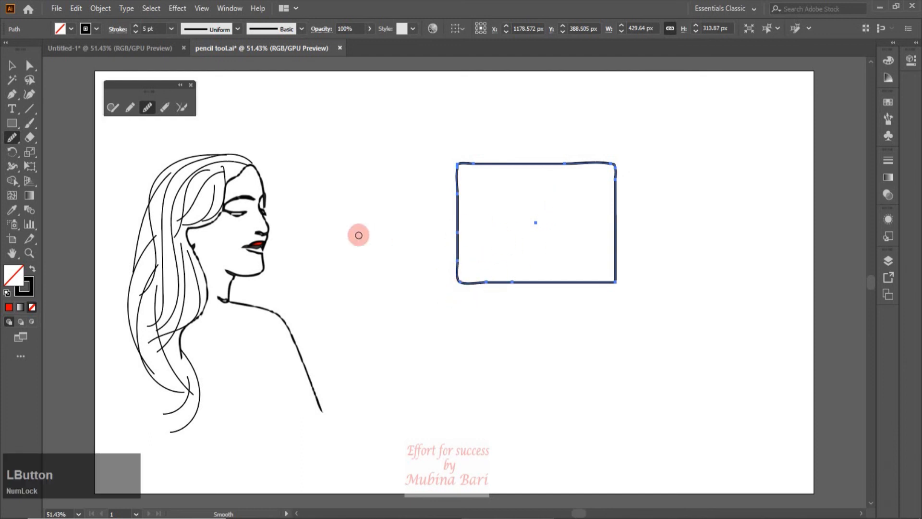
Zoom in to examine the rectangle's smoothed corners, fit the artboard in view and select the rectangle.
{"action": "left_click", "coordinate": [7, 67]}
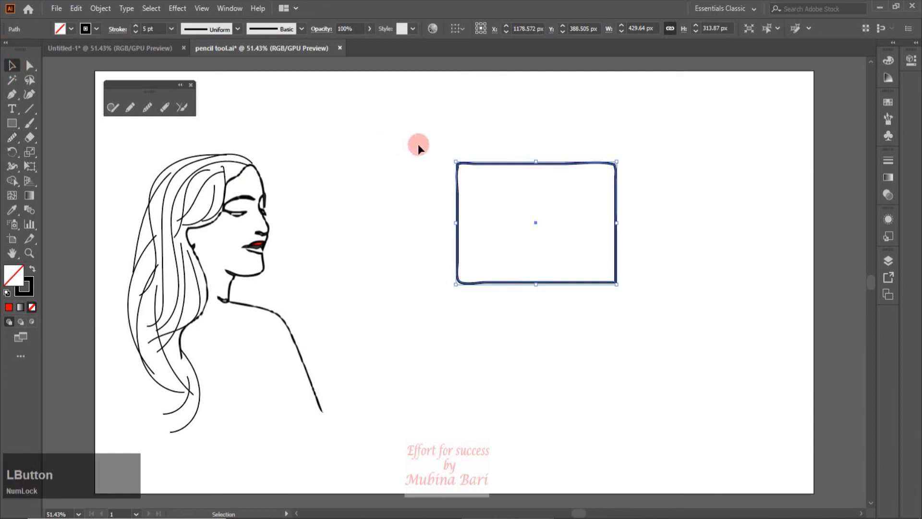
{"action": "left_click", "coordinate": [324, 175]}
{"action": "left_click", "coordinate": [32, 252]}
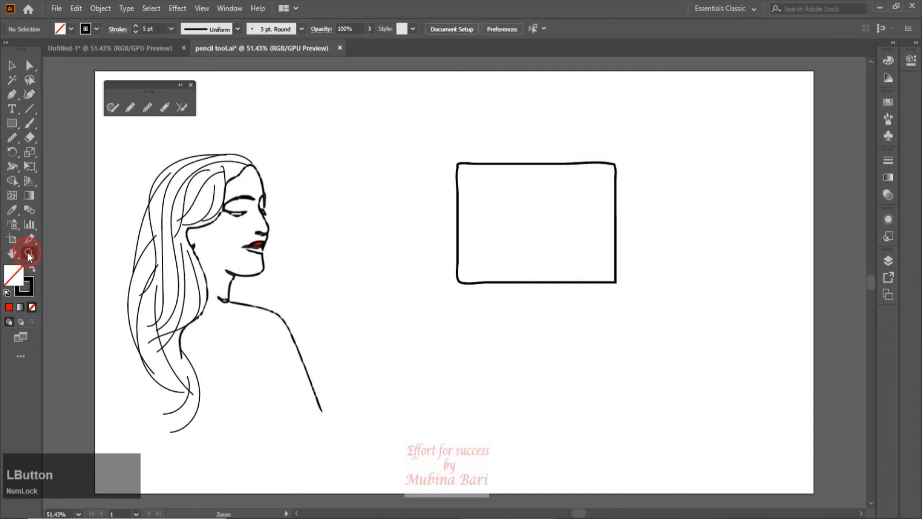
{"action": "left_click_drag", "start_coordinate": [446, 147], "coordinate": [561, 248]}
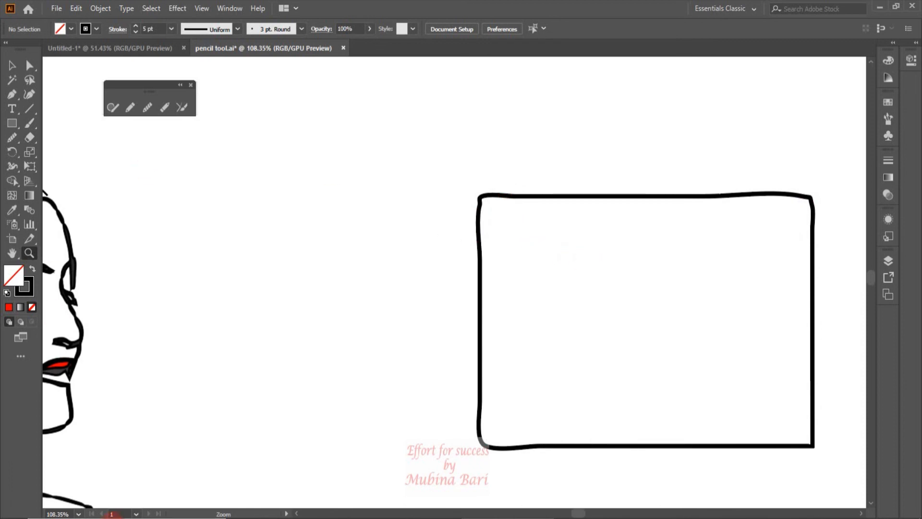
{"action": "key", "text": "ctrl+0"}
{"action": "left_click", "coordinate": [474, 284]}
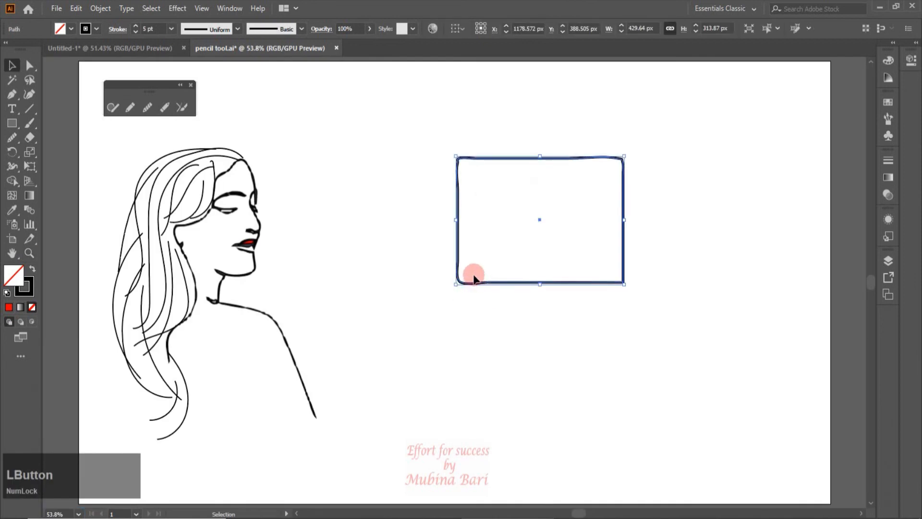
Delete the smoothed rectangle and draw a new one about 571 by 342 px to the right of the woman's portrait.
{"action": "key", "text": "Delete"}
{"action": "left_click", "coordinate": [12, 123]}
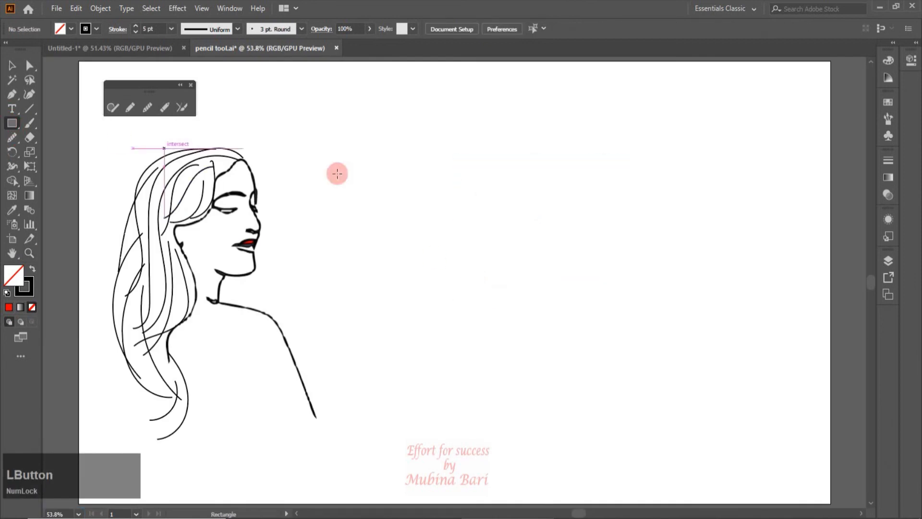
{"action": "left_click_drag", "start_coordinate": [443, 149], "coordinate": [668, 289]}
{"action": "left_click", "coordinate": [12, 65]}
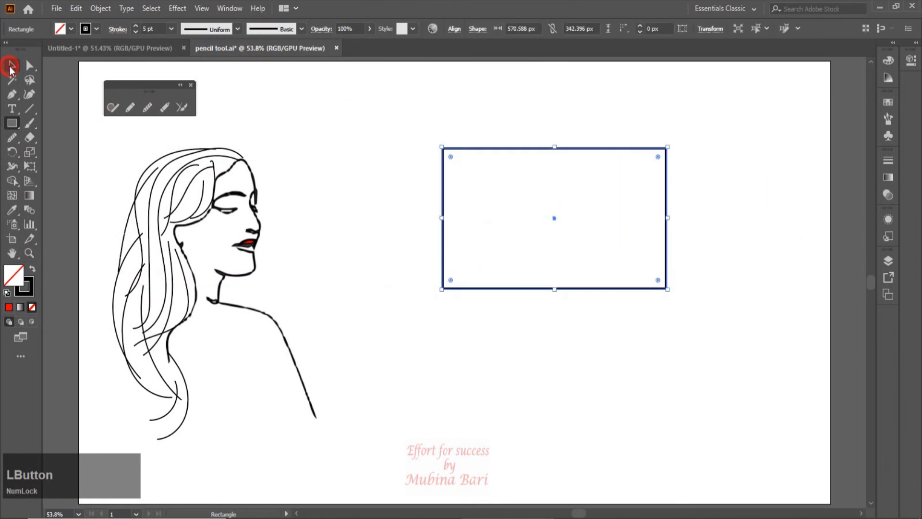
{"action": "left_click", "coordinate": [246, 126]}
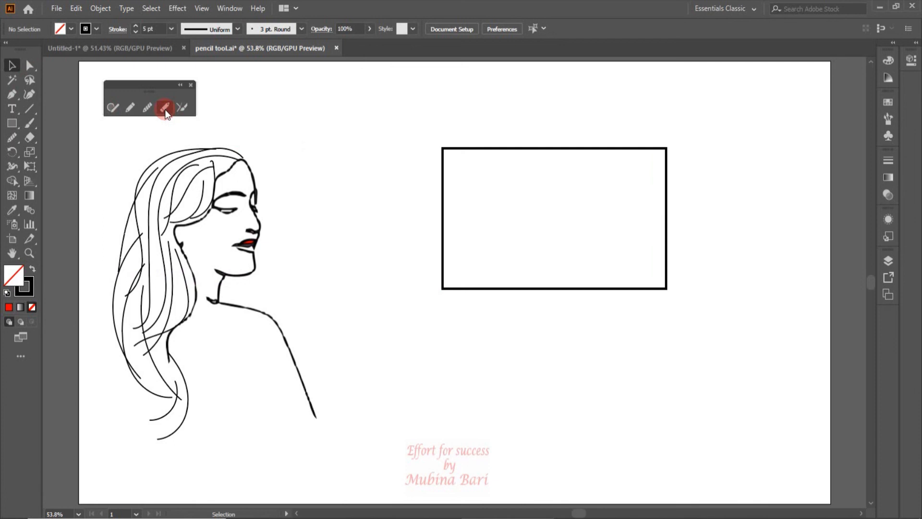
Try erasing the middle part of the selected rectangle's top edge with the Path Eraser, and undo the erasure.
{"action": "left_click", "coordinate": [440, 196]}
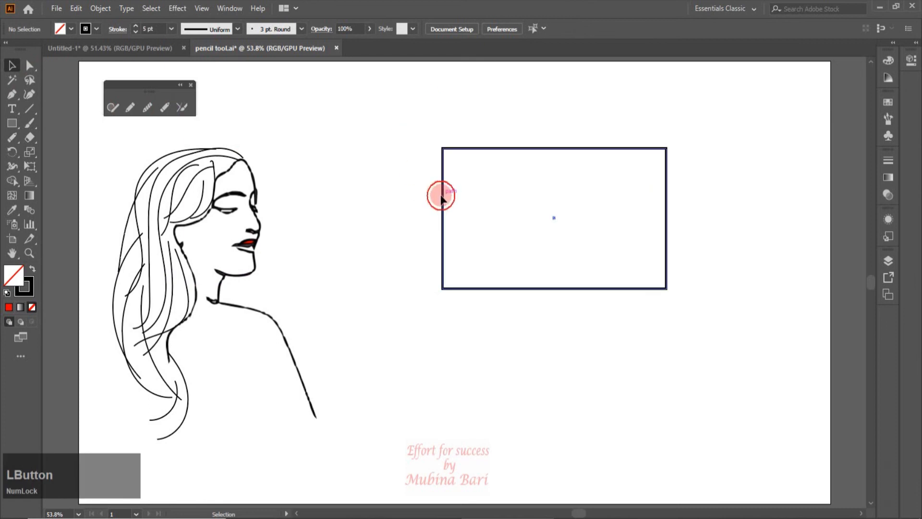
{"action": "left_click", "coordinate": [163, 108]}
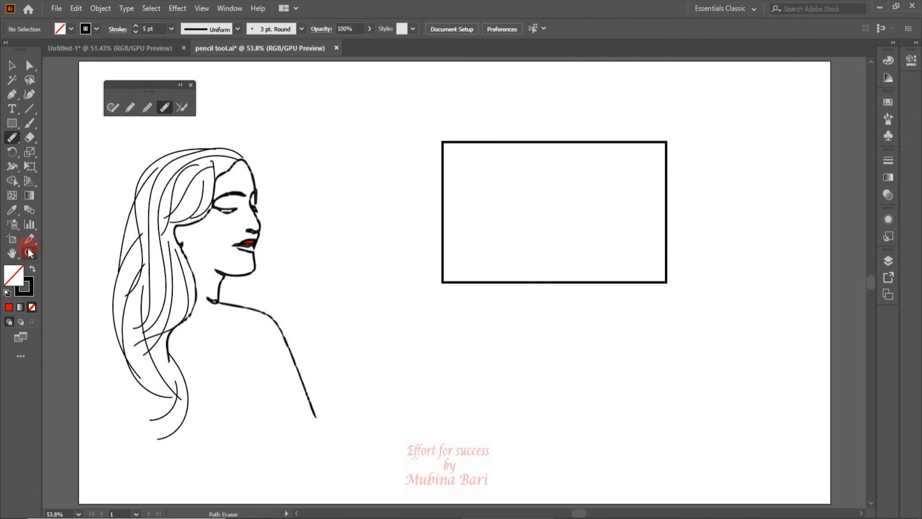
{"action": "left_click", "coordinate": [29, 253]}
{"action": "left_click_drag", "start_coordinate": [422, 120], "coordinate": [573, 273]}
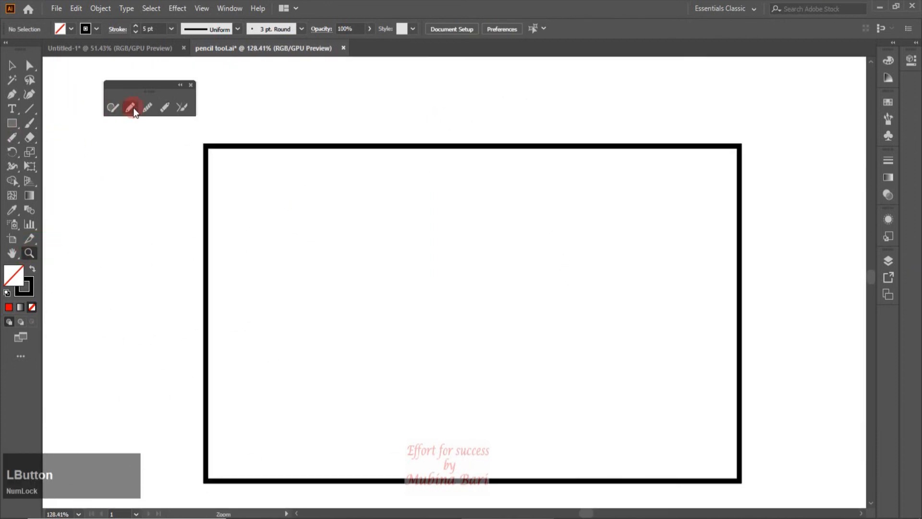
{"action": "left_click", "coordinate": [164, 108]}
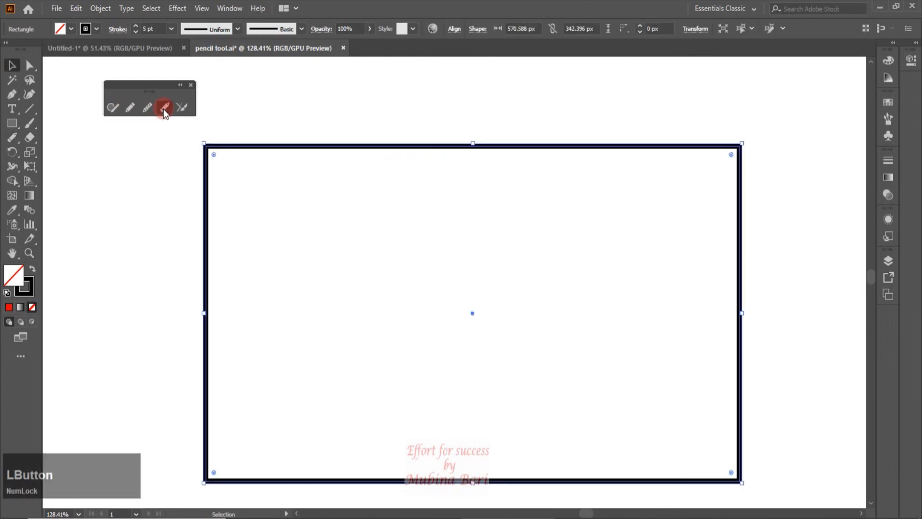
{"action": "left_click", "coordinate": [164, 107]}
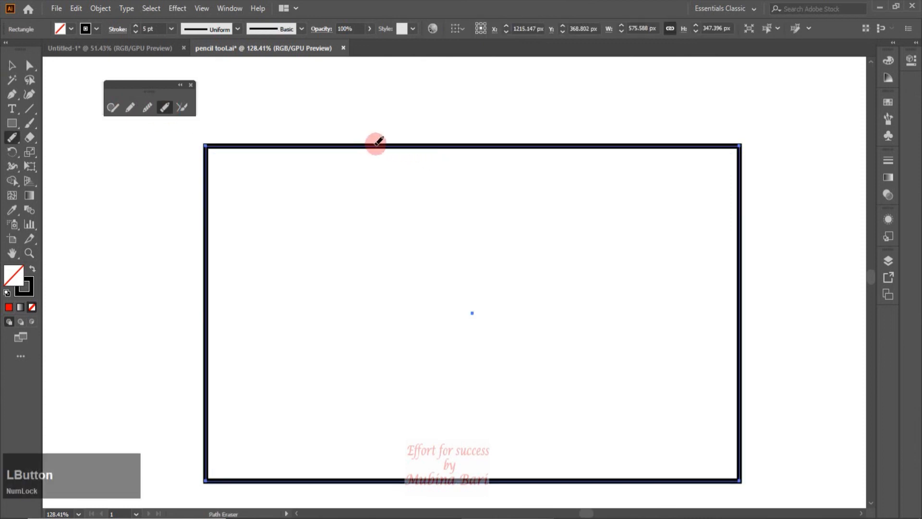
{"action": "left_click_drag", "start_coordinate": [379, 146], "coordinate": [520, 144]}
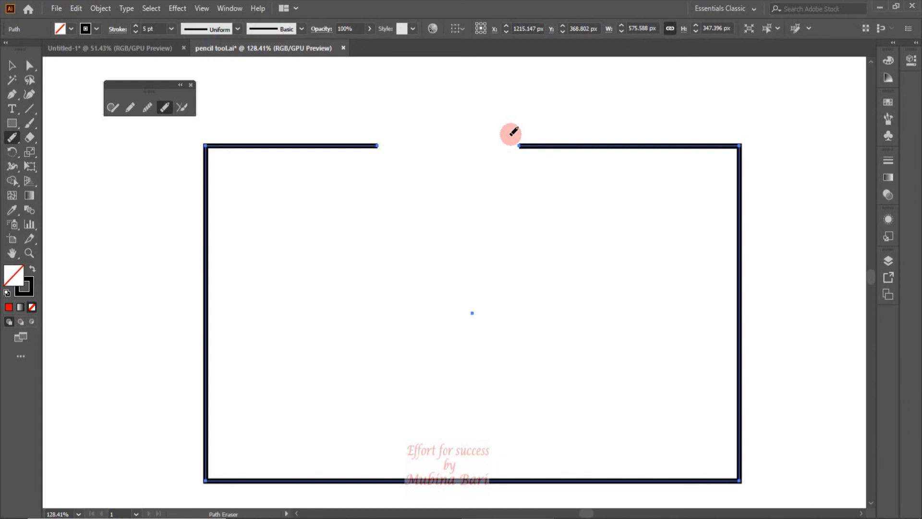
{"action": "key", "text": "ctrl+z"}
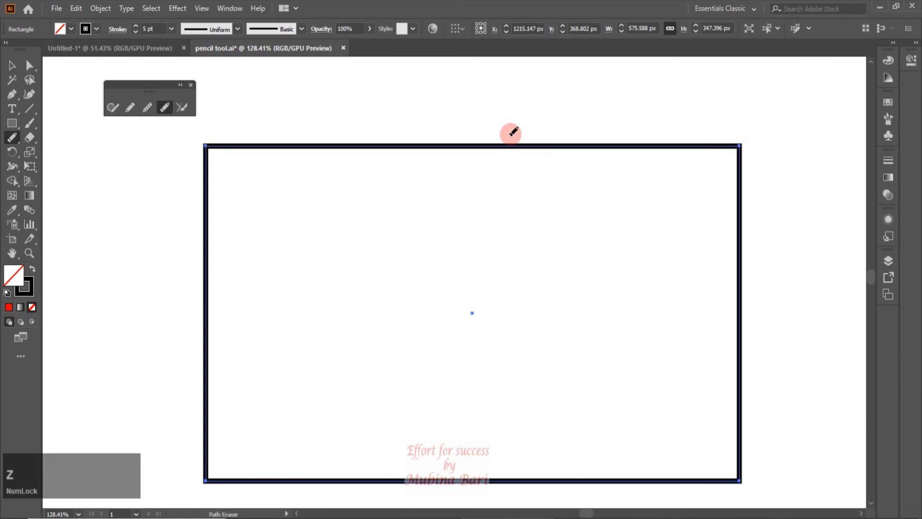
Cut the rectangle's top edge at two points with the Path Eraser and move the separated segment above the rectangle.
{"action": "left_click_drag", "start_coordinate": [340, 142], "coordinate": [349, 160]}
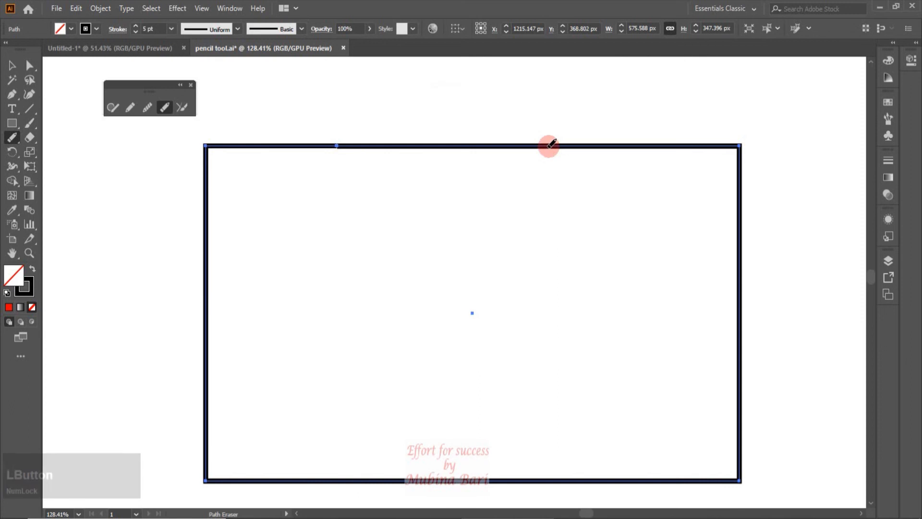
{"action": "left_click_drag", "start_coordinate": [550, 145], "coordinate": [550, 152]}
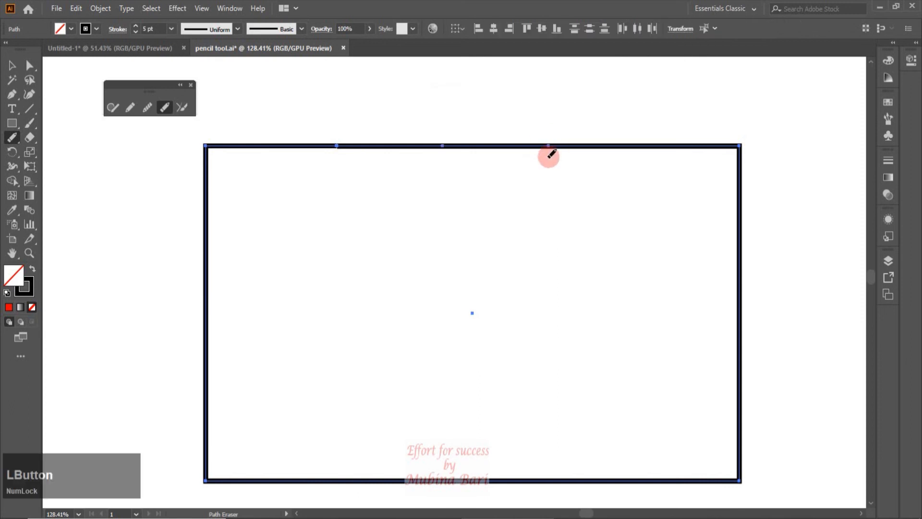
{"action": "left_click", "coordinate": [12, 67]}
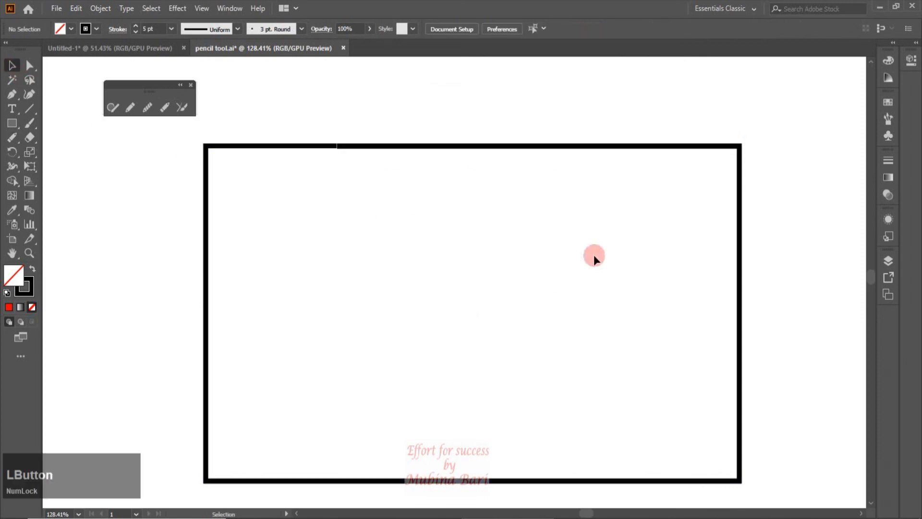
{"action": "left_click_drag", "start_coordinate": [488, 147], "coordinate": [491, 108]}
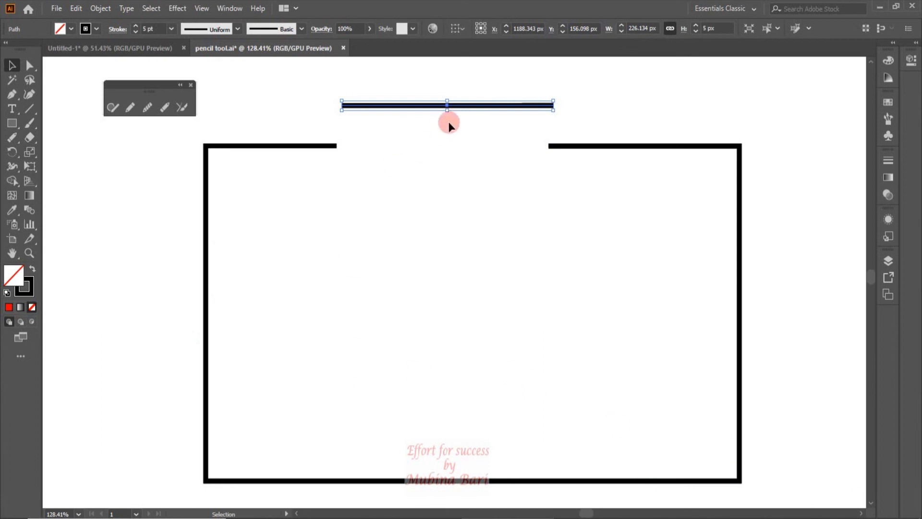
Erase a small gap in the rectangle's left edge, cut the edge again further down, and delete the segment in between.
{"action": "left_click", "coordinate": [204, 153]}
{"action": "left_click", "coordinate": [176, 111]}
{"action": "left_click", "coordinate": [160, 110]}
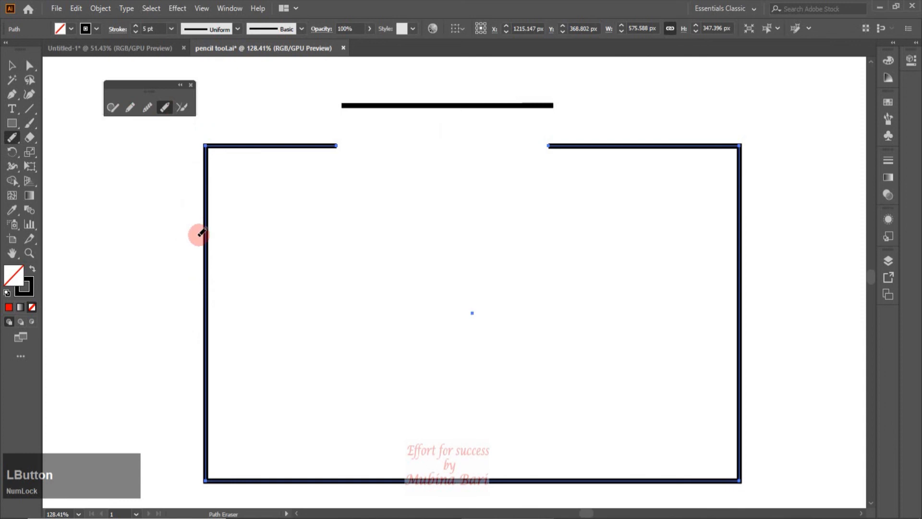
{"action": "mouse_move", "coordinate": [196, 233]}
{"action": "left_mouse_down"}
{"action": "mouse_move", "coordinate": [261, 243]}
{"action": "mouse_move", "coordinate": [249, 247]}
{"action": "left_mouse_up"}
{"action": "mouse_move", "coordinate": [187, 238]}
{"action": "left_mouse_down"}
{"action": "mouse_move", "coordinate": [311, 251]}
{"action": "mouse_move", "coordinate": [609, 243]}
{"action": "left_mouse_up"}
{"action": "mouse_move", "coordinate": [372, 276]}
{"action": "left_mouse_down"}
{"action": "mouse_move", "coordinate": [188, 241]}
{"action": "mouse_move", "coordinate": [212, 226]}
{"action": "mouse_move", "coordinate": [205, 232]}
{"action": "mouse_move", "coordinate": [216, 240]}
{"action": "mouse_move", "coordinate": [263, 249]}
{"action": "left_mouse_up"}
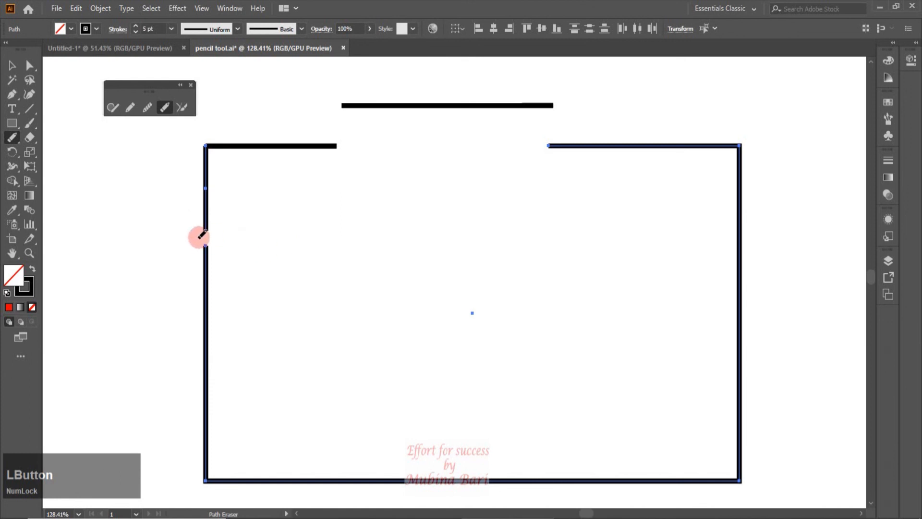
{"action": "left_click_drag", "start_coordinate": [207, 344], "coordinate": [226, 353]}
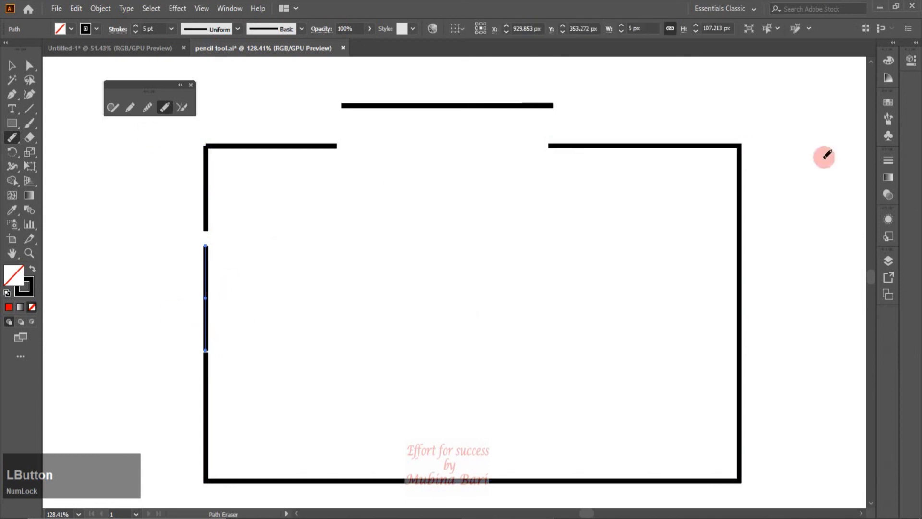
{"action": "left_click", "coordinate": [12, 66]}
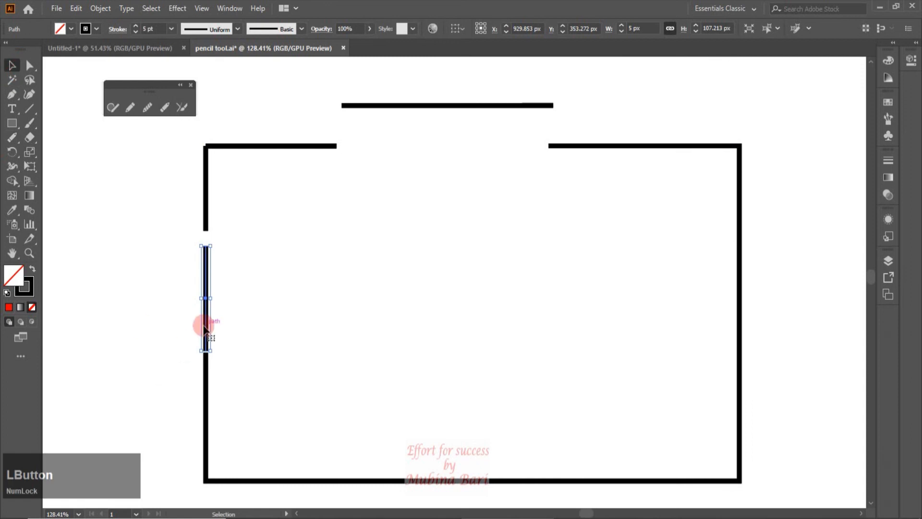
{"action": "key", "text": "Delete"}
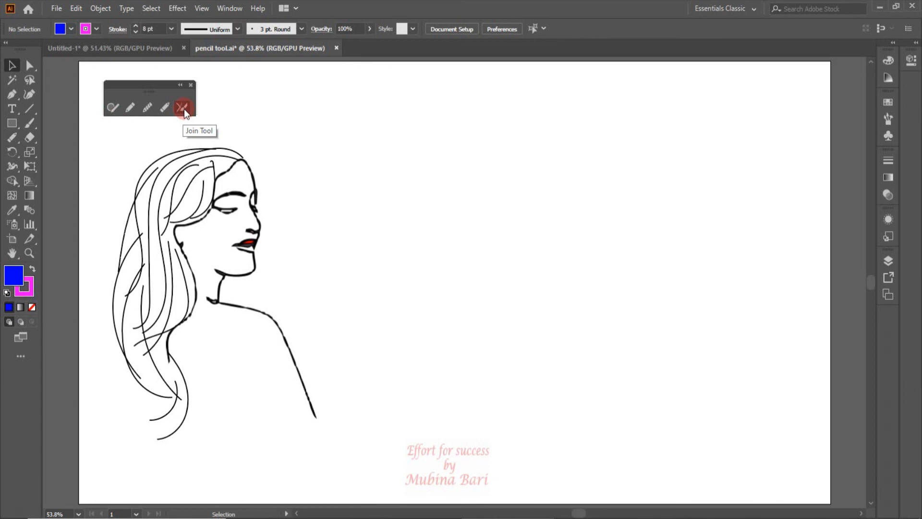
Draw two Pencil curves crossing near their upper ends, about 178 by 337 px and 101 by 388 px.
{"action": "left_click", "coordinate": [130, 107]}
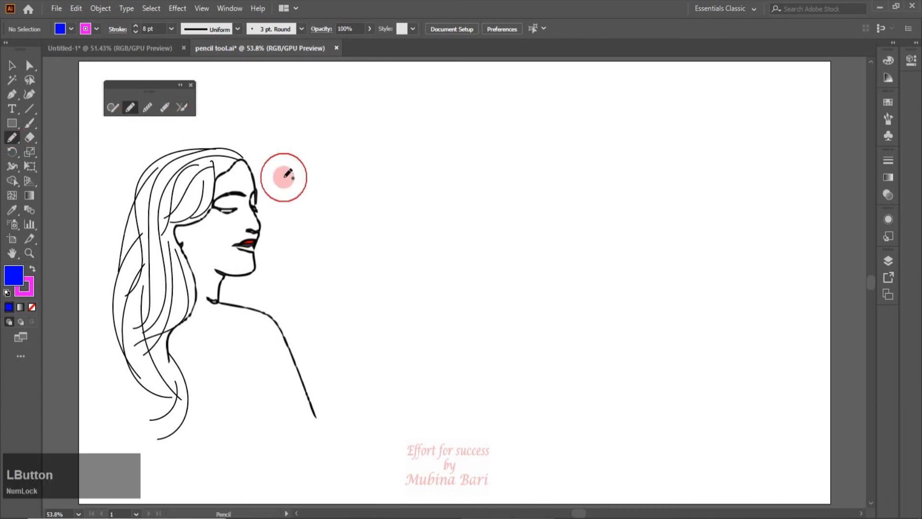
{"action": "mouse_move", "coordinate": [443, 151]}
{"action": "left_mouse_down"}
{"action": "mouse_move", "coordinate": [492, 188]}
{"action": "mouse_move", "coordinate": [511, 287]}
{"action": "left_mouse_up"}
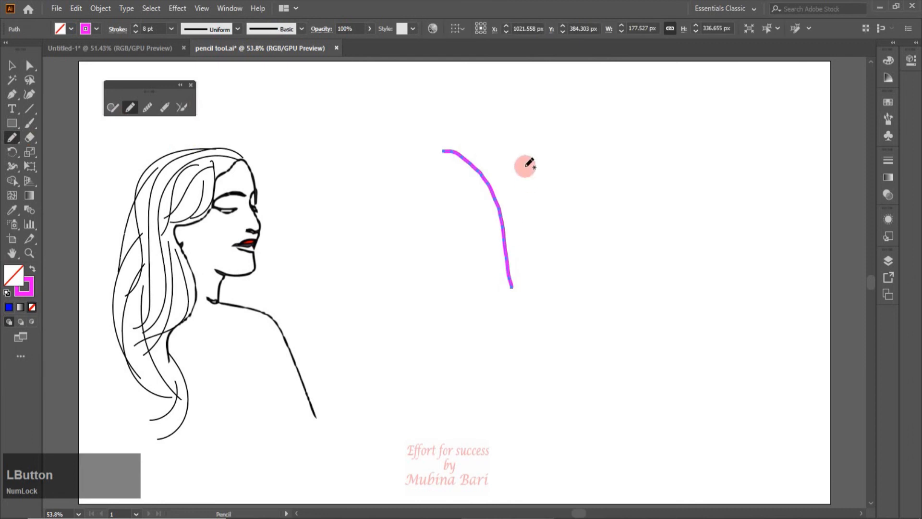
{"action": "mouse_move", "coordinate": [478, 146]}
{"action": "left_mouse_down"}
{"action": "mouse_move", "coordinate": [450, 193]}
{"action": "mouse_move", "coordinate": [447, 272]}
{"action": "mouse_move", "coordinate": [456, 304]}
{"action": "left_mouse_up"}
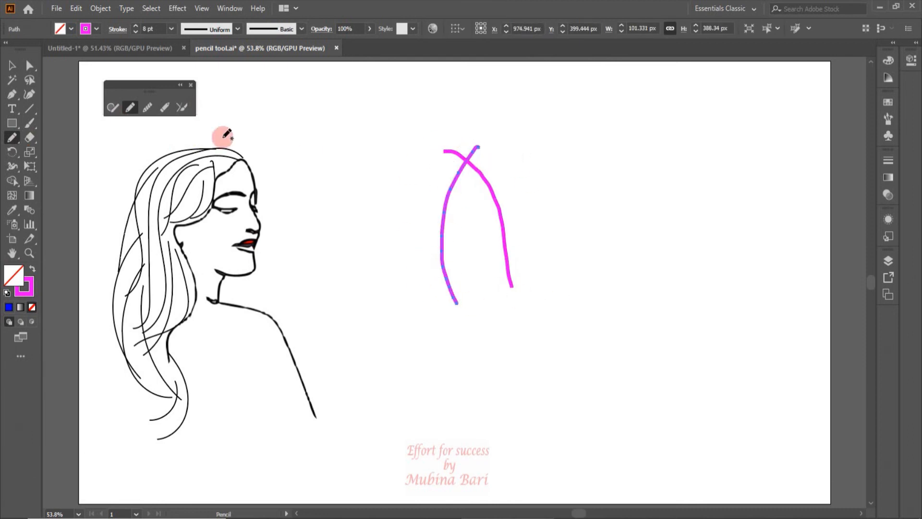
Select both crossing curves and join them at their intersection with the Join tool, trimming the overlapping upper ends.
{"action": "left_click", "coordinate": [12, 67]}
{"action": "left_click_drag", "start_coordinate": [413, 114], "coordinate": [539, 215]}
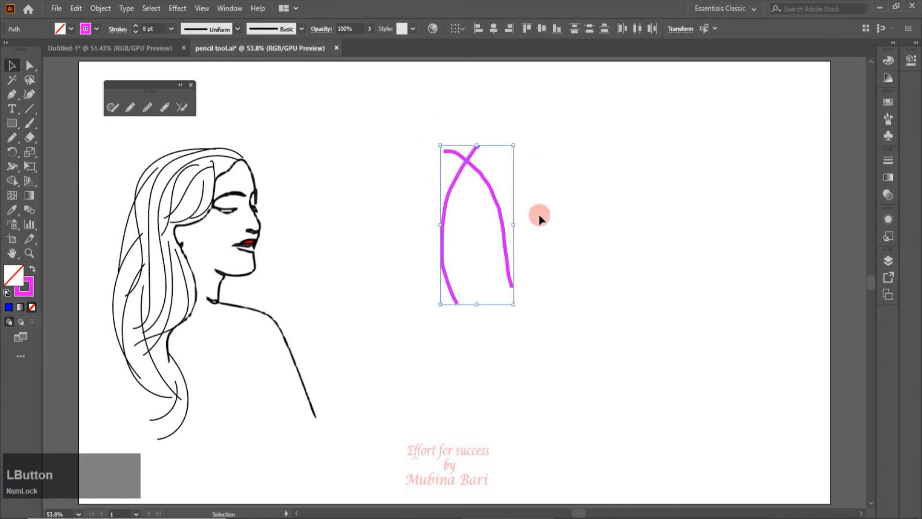
{"action": "left_click", "coordinate": [190, 110]}
{"action": "mouse_move", "coordinate": [508, 137]}
{"action": "left_mouse_down"}
{"action": "mouse_move", "coordinate": [476, 160]}
{"action": "mouse_move", "coordinate": [473, 134]}
{"action": "mouse_move", "coordinate": [436, 154]}
{"action": "mouse_move", "coordinate": [474, 168]}
{"action": "mouse_move", "coordinate": [470, 155]}
{"action": "left_mouse_up"}
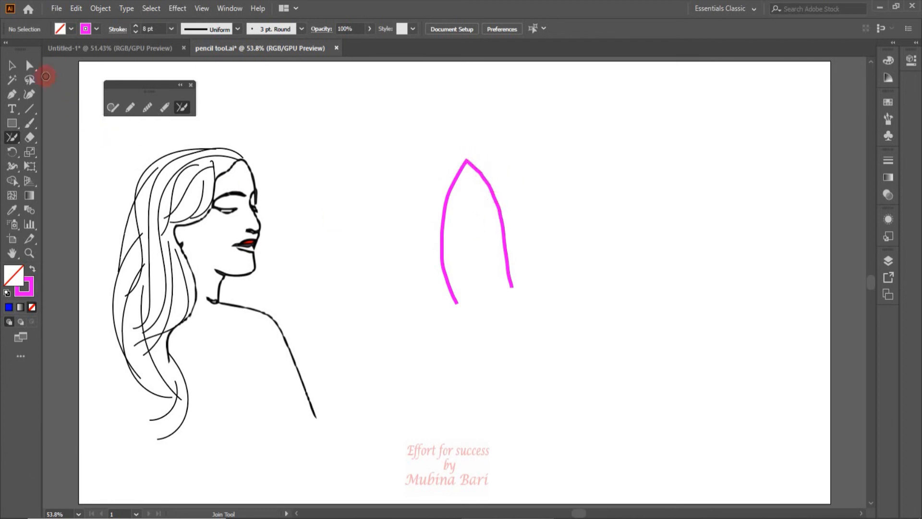
{"action": "left_click", "coordinate": [10, 66]}
{"action": "left_click", "coordinate": [672, 148]}
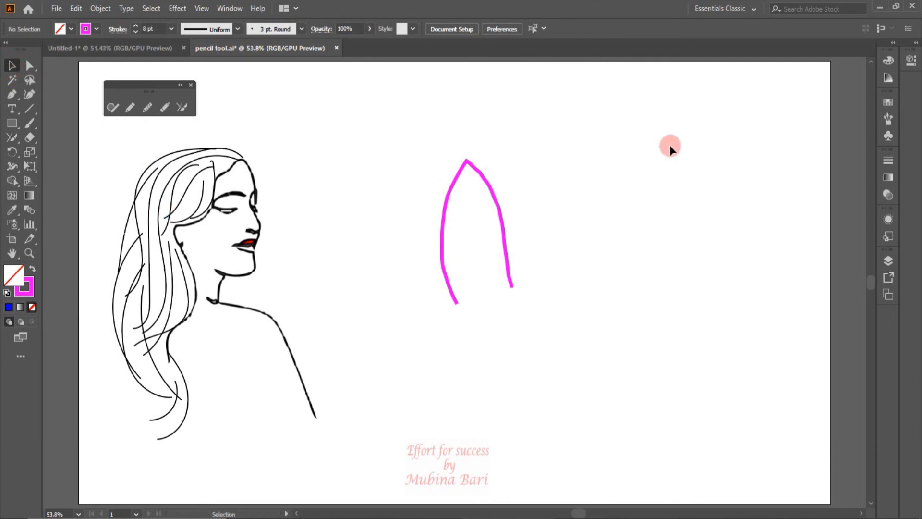
Delete the joined path and draw two facing Pencil curves with small gaps between their ends, the left one about 126 by 185 px.
{"action": "left_click", "coordinate": [499, 227]}
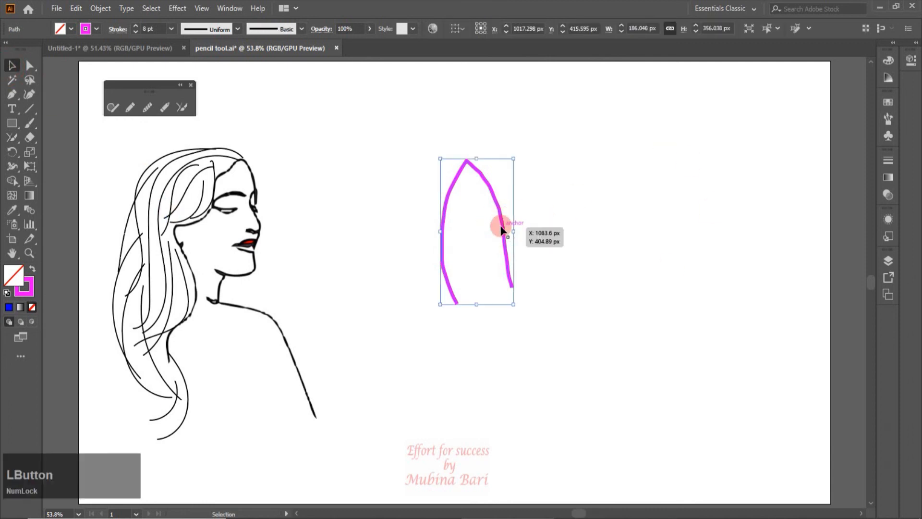
{"action": "key", "text": "Delete"}
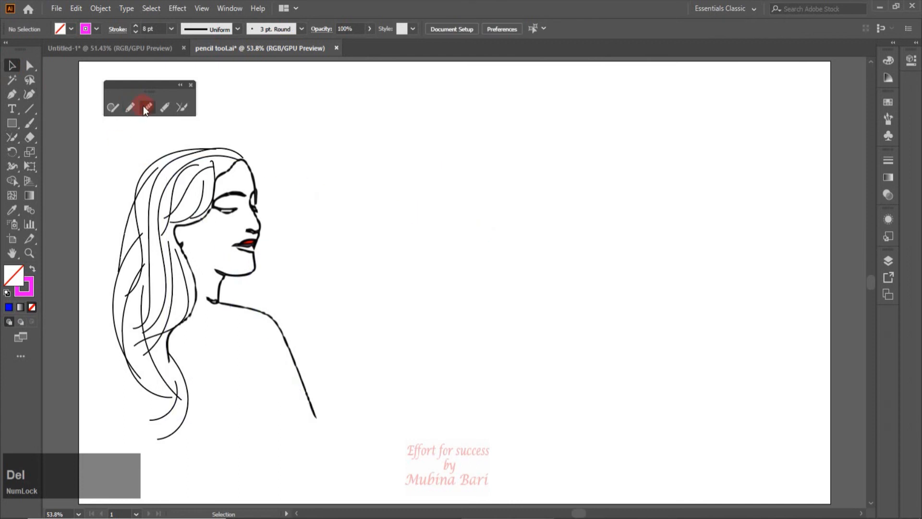
{"action": "left_click", "coordinate": [131, 106]}
{"action": "mouse_move", "coordinate": [504, 171]}
{"action": "left_mouse_down"}
{"action": "mouse_move", "coordinate": [538, 180]}
{"action": "mouse_move", "coordinate": [549, 239]}
{"action": "left_mouse_up"}
{"action": "mouse_move", "coordinate": [489, 175]}
{"action": "left_mouse_down"}
{"action": "mouse_move", "coordinate": [490, 212]}
{"action": "mouse_move", "coordinate": [533, 248]}
{"action": "left_mouse_up"}
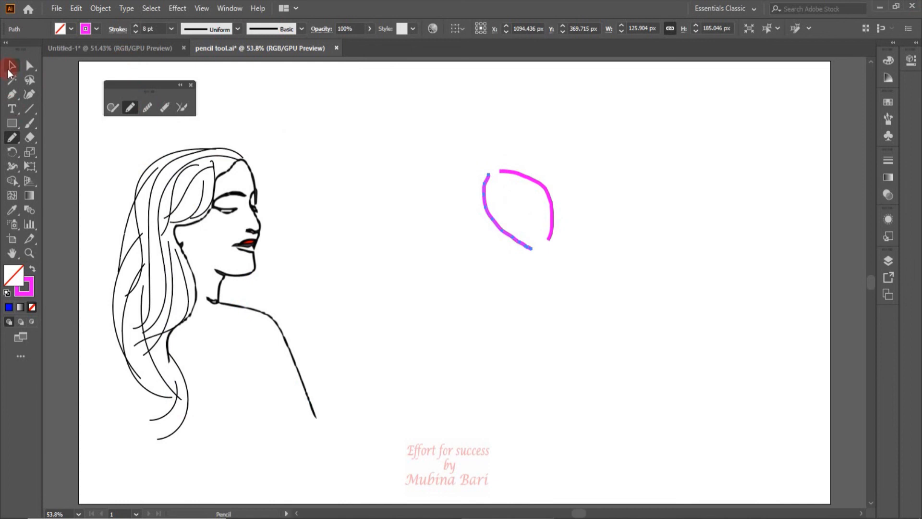
Select both facing curves and close the gaps at their upper and lower ends with the Join tool.
{"action": "left_click", "coordinate": [12, 66]}
{"action": "left_click_drag", "start_coordinate": [459, 157], "coordinate": [556, 198]}
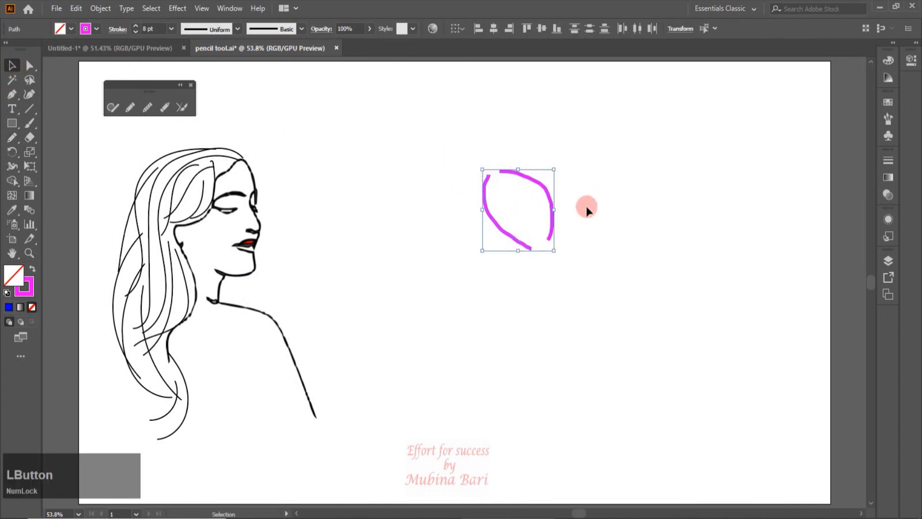
{"action": "left_click", "coordinate": [185, 107]}
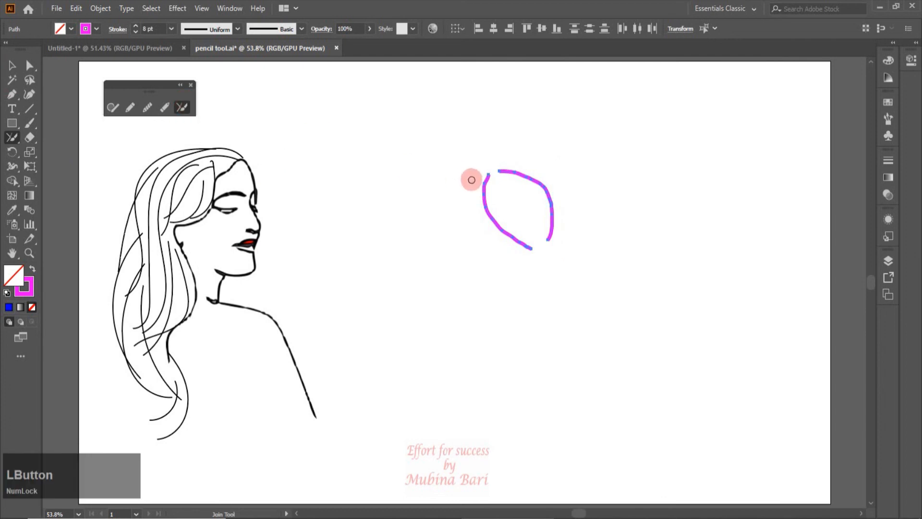
{"action": "mouse_move", "coordinate": [477, 178]}
{"action": "left_mouse_down"}
{"action": "mouse_move", "coordinate": [514, 182]}
{"action": "mouse_move", "coordinate": [521, 164]}
{"action": "mouse_move", "coordinate": [498, 160]}
{"action": "mouse_move", "coordinate": [478, 179]}
{"action": "left_mouse_up"}
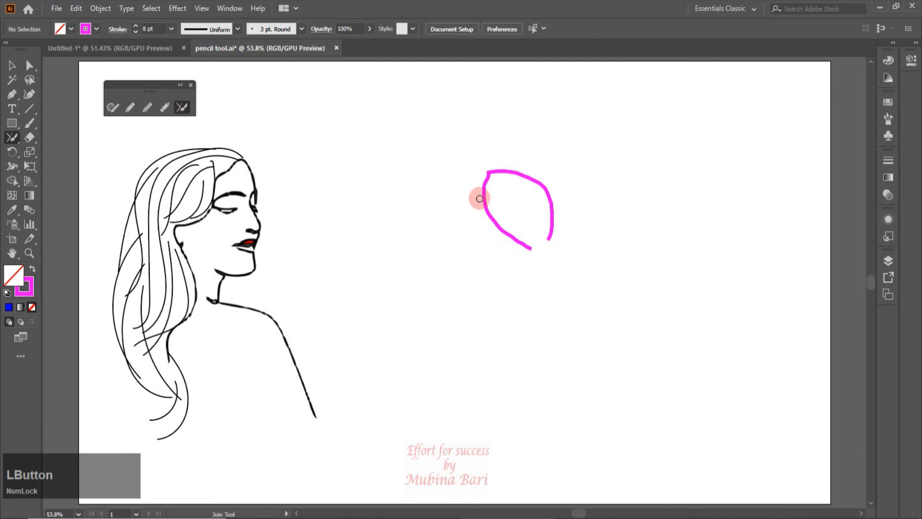
{"action": "mouse_move", "coordinate": [514, 252]}
{"action": "left_mouse_down"}
{"action": "mouse_move", "coordinate": [558, 238]}
{"action": "mouse_move", "coordinate": [526, 243]}
{"action": "mouse_move", "coordinate": [500, 264]}
{"action": "left_mouse_up"}
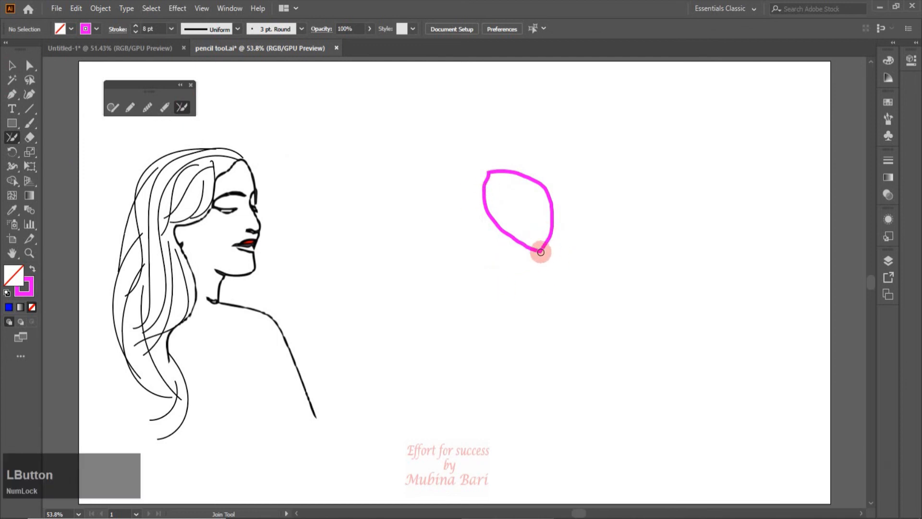